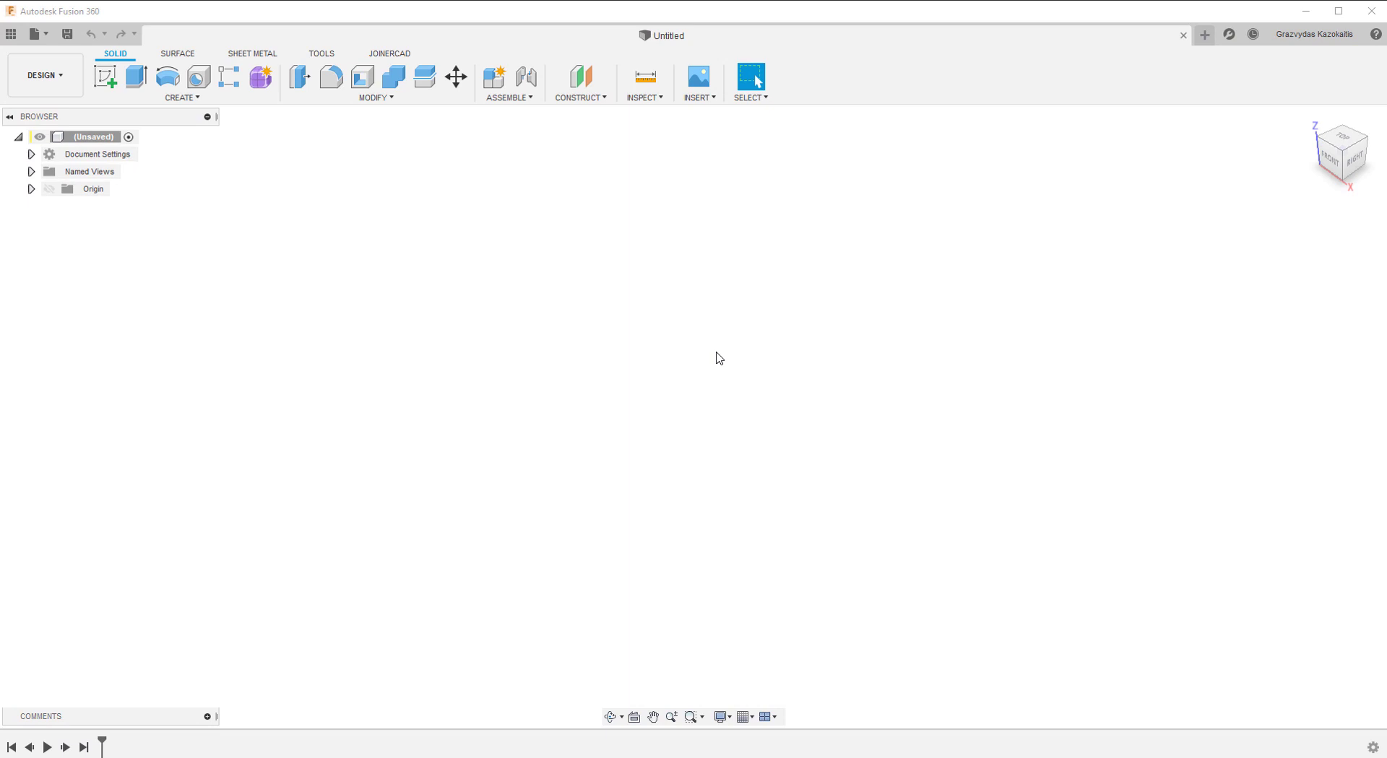
# - Open the Learning Desk sample from the JoinerCAD Design samples and center it in the view
pyautogui.click(11, 34)
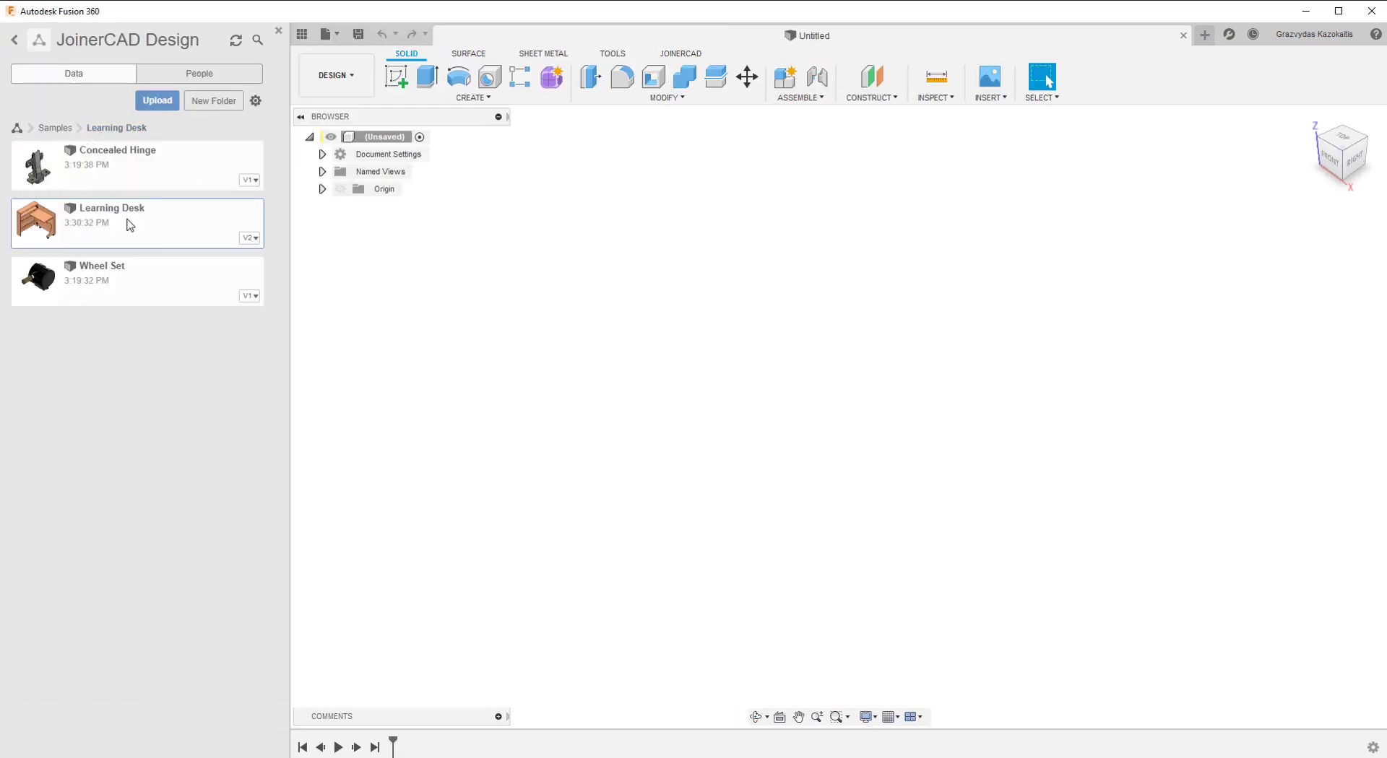
pyautogui.doubleClick(130, 225)
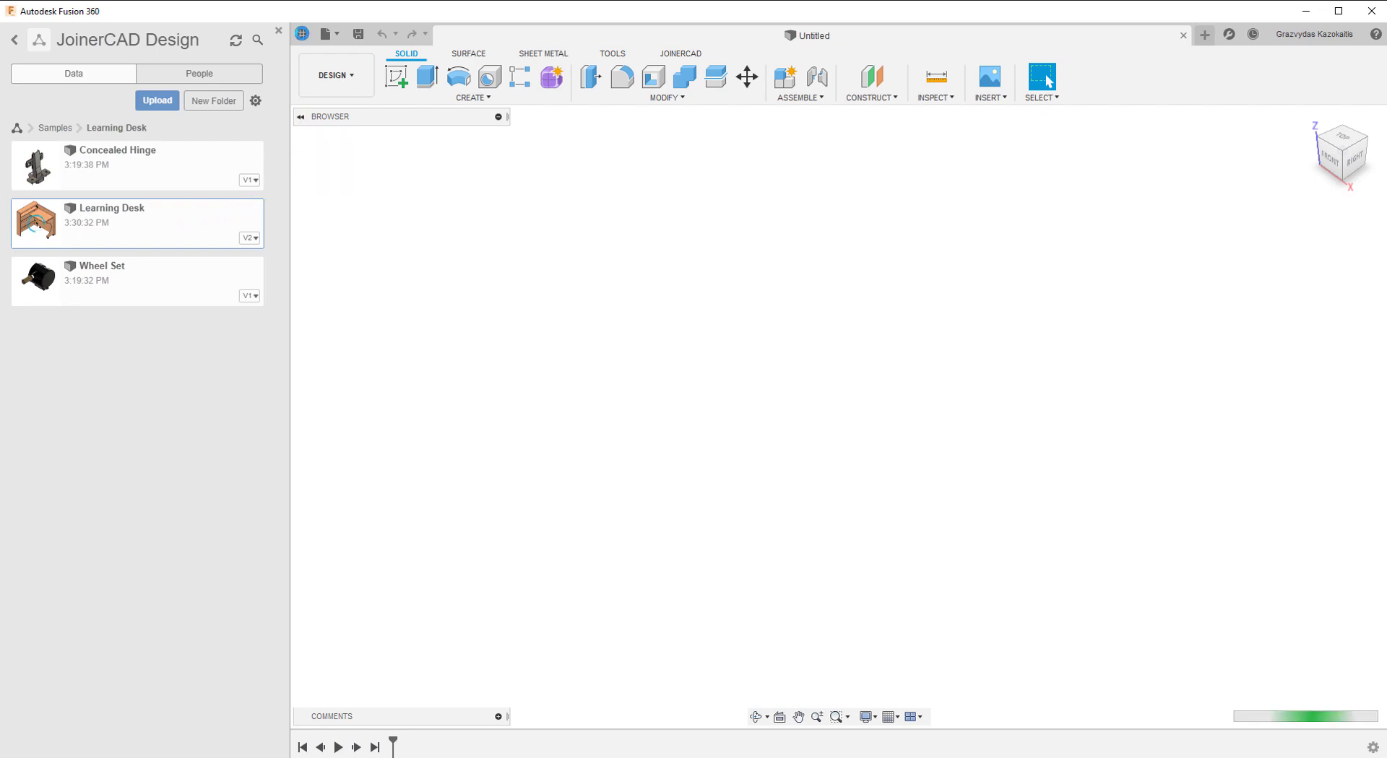
pyautogui.click(302, 34)
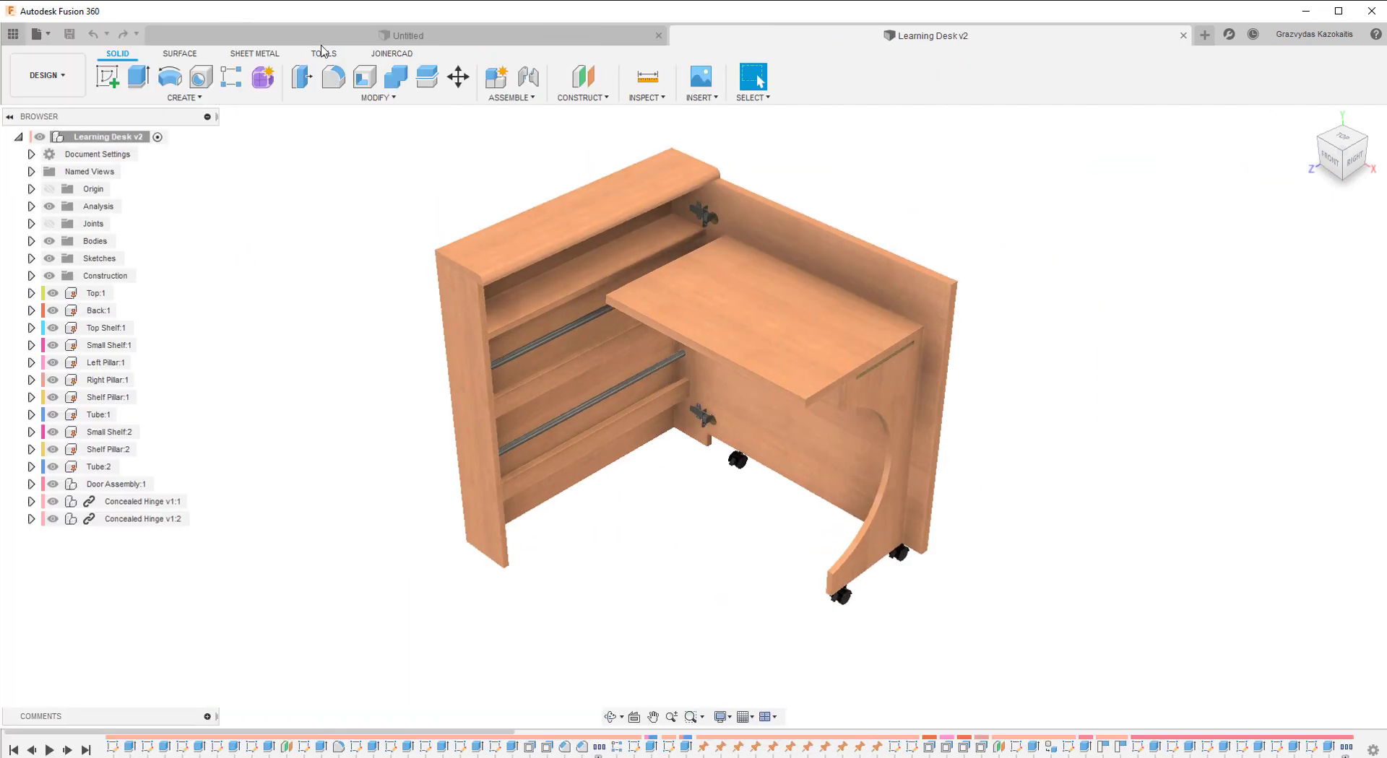
pyautogui.moveTo(456, 134); pyautogui.dragTo(458, 174)
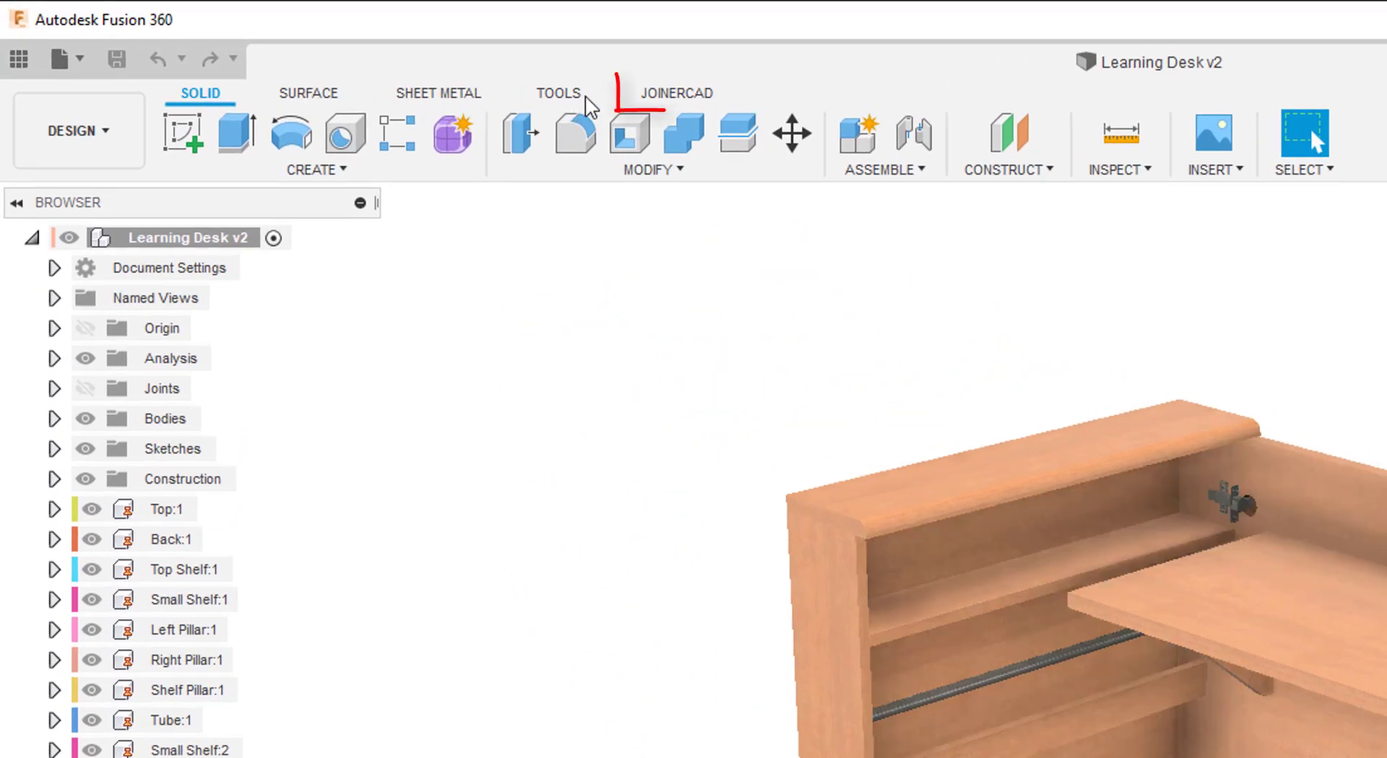
pyautogui.click(672, 92)
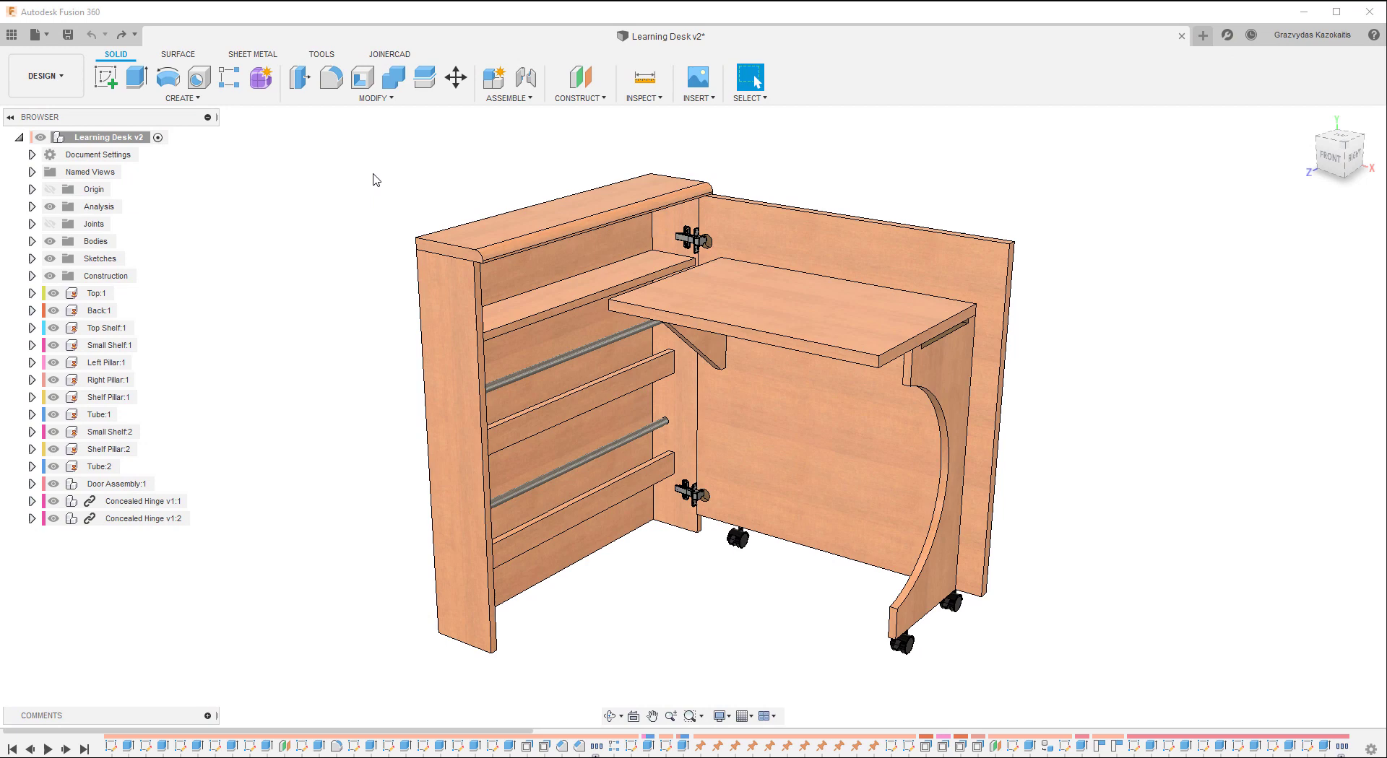
# - Pin the JoinerCAD Material > Used Materials command to the toolbar
pyautogui.click(394, 58)
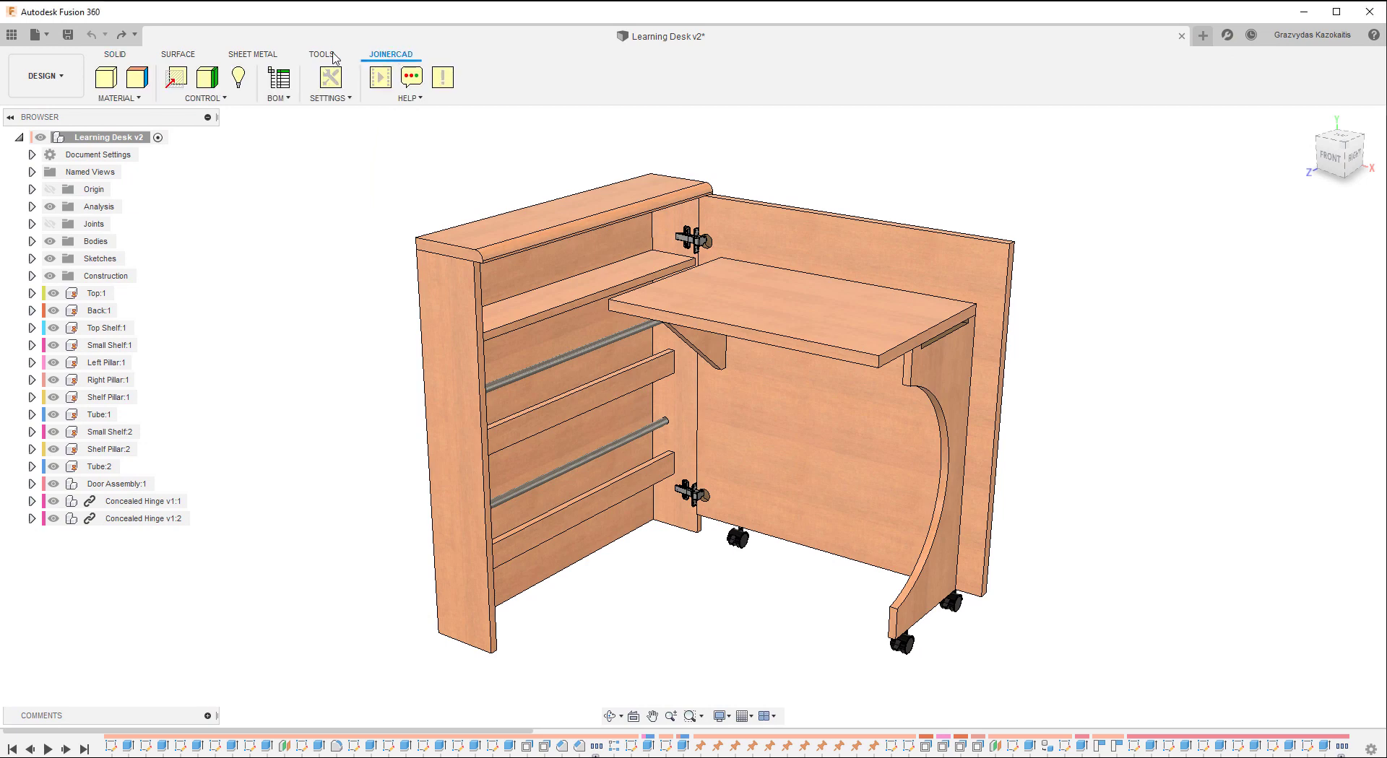
pyautogui.click(139, 99)
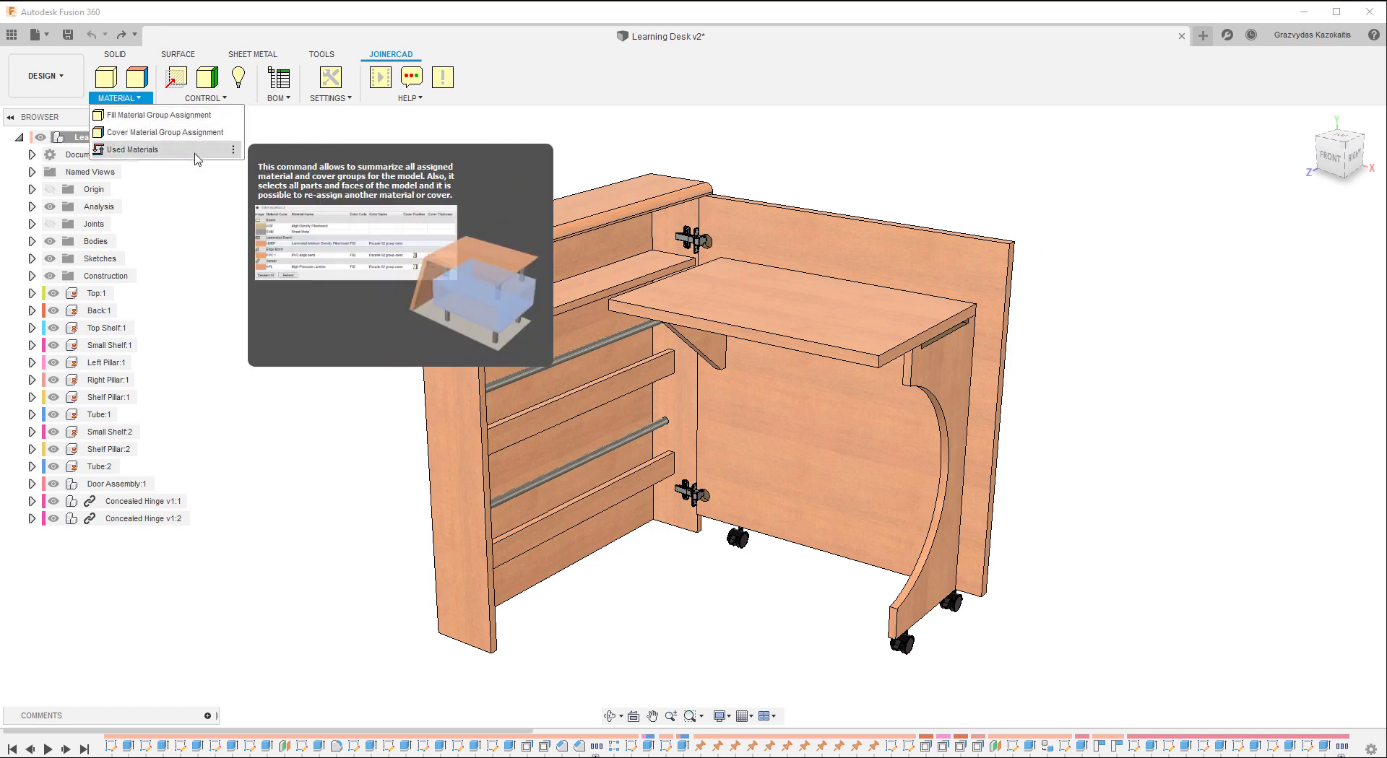
pyautogui.click(232, 150)
pyautogui.click(247, 151)
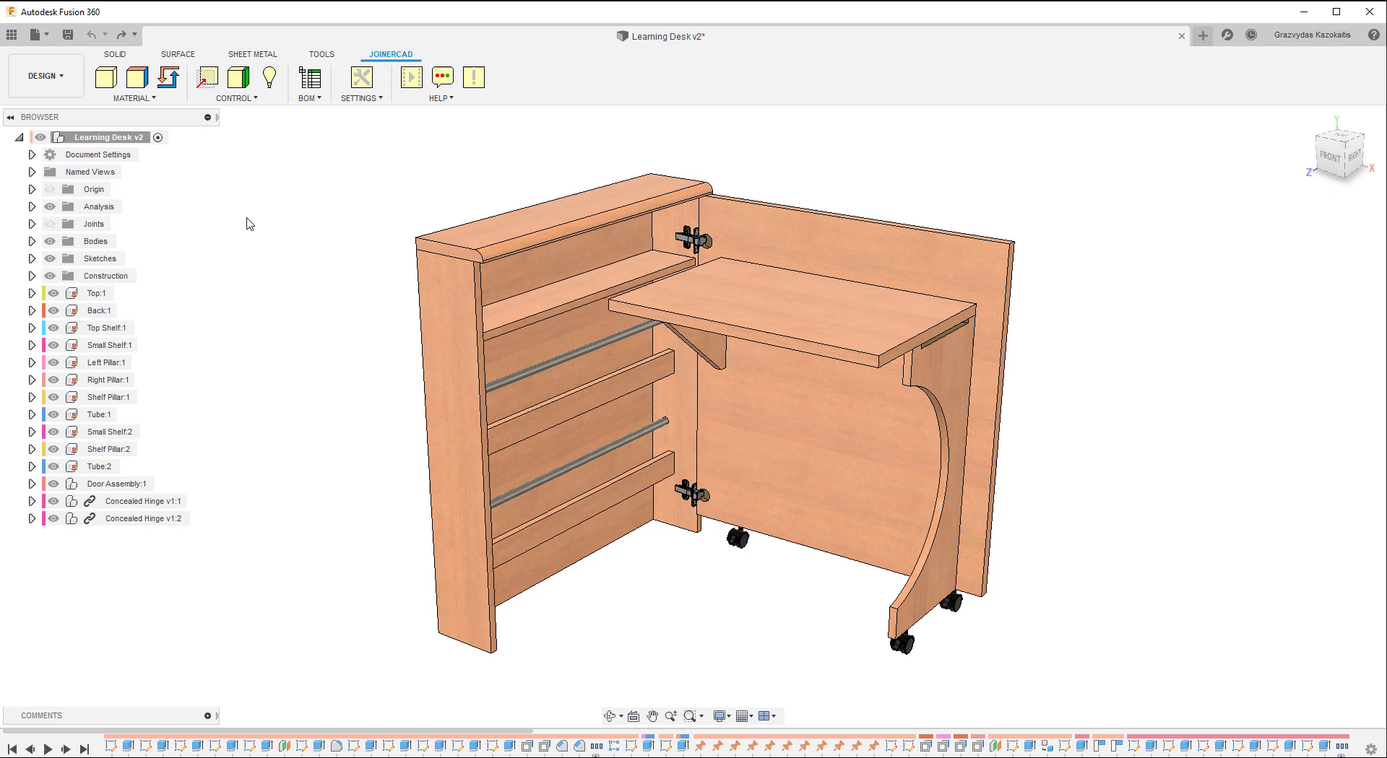
# - Highlight the HDF, LMDF, PVC and HPL parts in Used Materials, then select the two 1 mm PVC faces
pyautogui.click(172, 81)
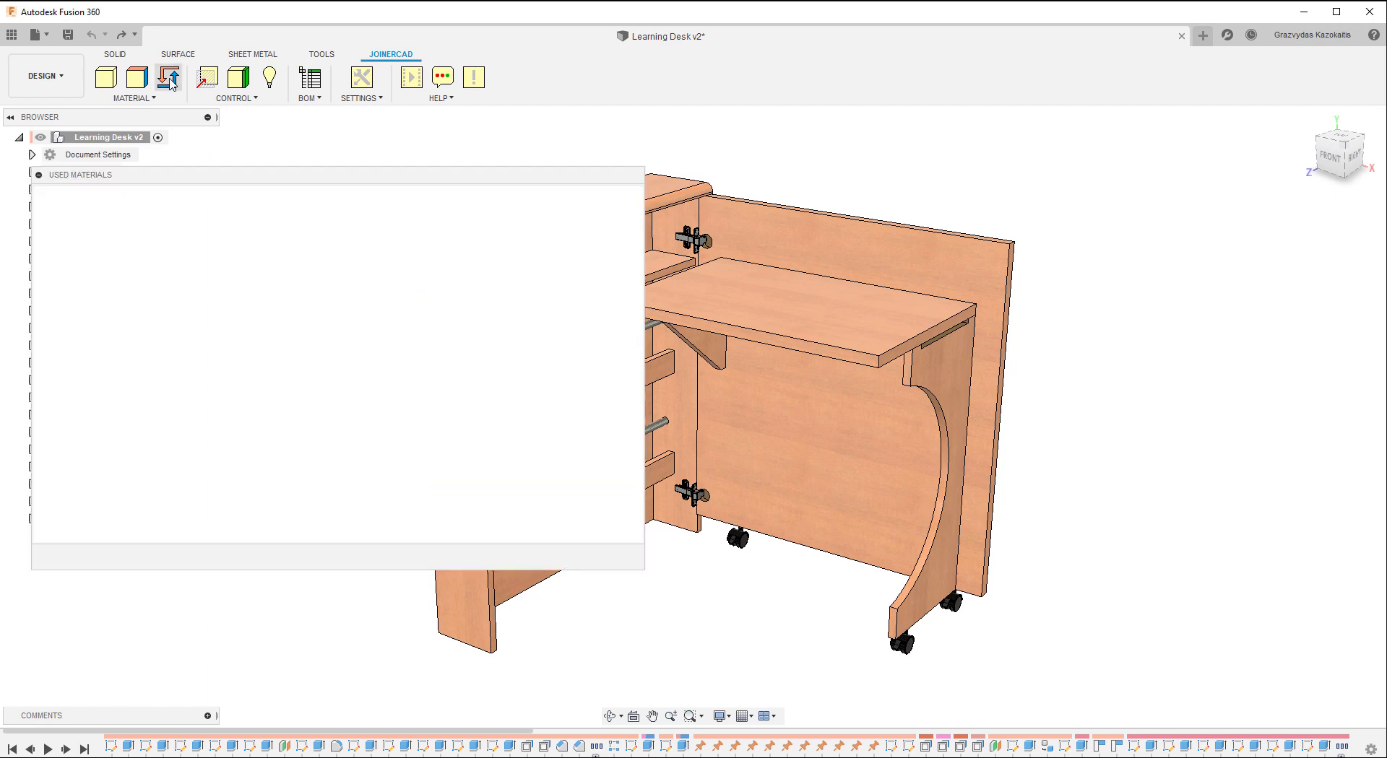
pyautogui.moveTo(1067, 396); pyautogui.dragTo(1343, 386, button='middle')
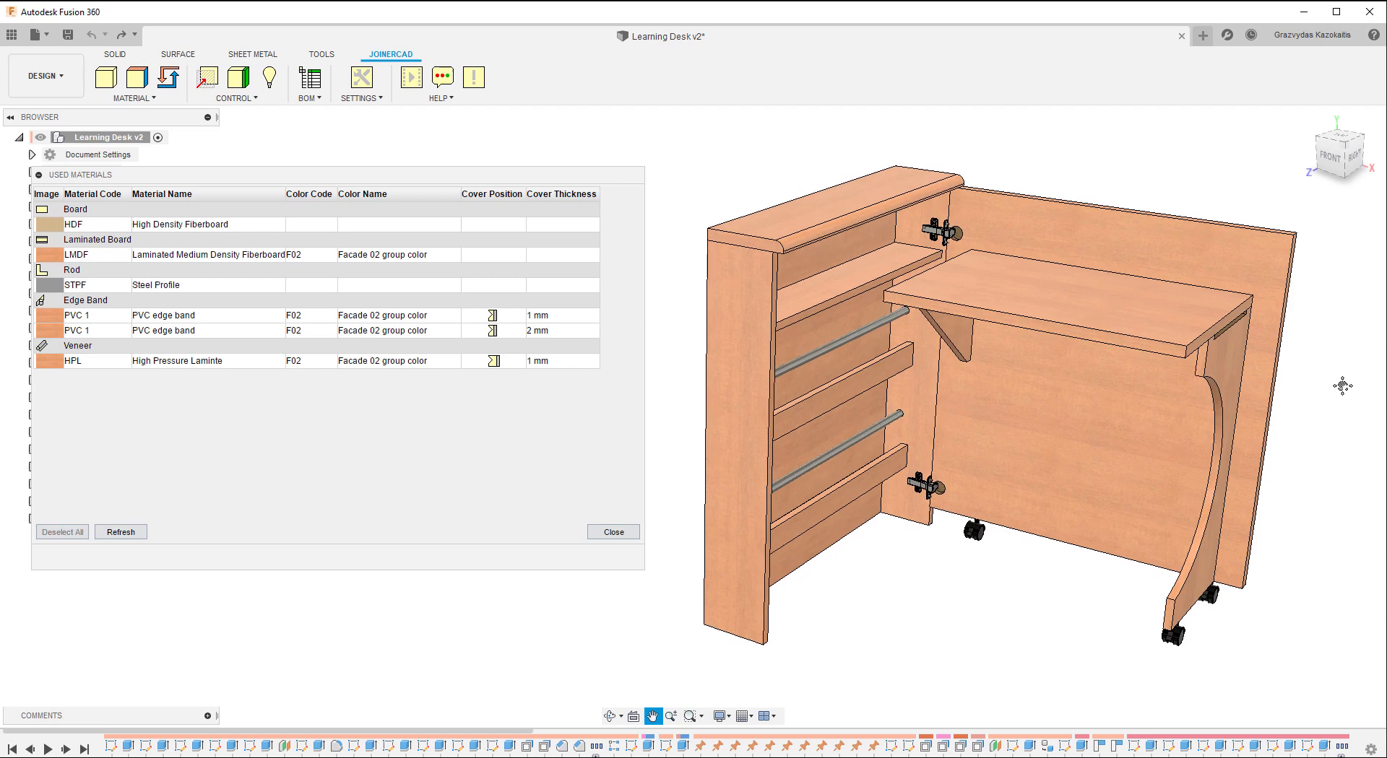
pyautogui.keyDown('shift'); pyautogui.moveTo(1254, 396); pyautogui.dragTo(1242, 397, button='middle'); pyautogui.keyUp('shift')
pyautogui.click(295, 230)
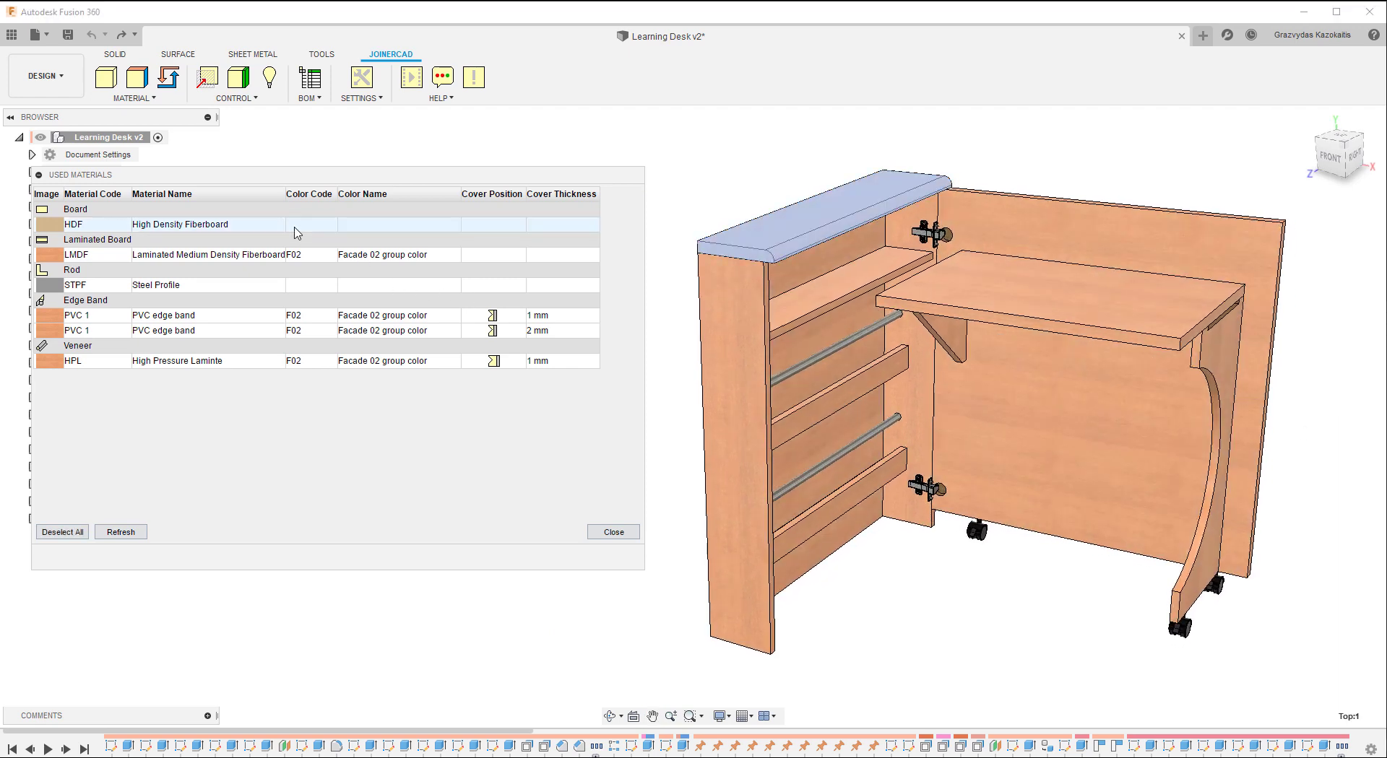
pyautogui.click(289, 260)
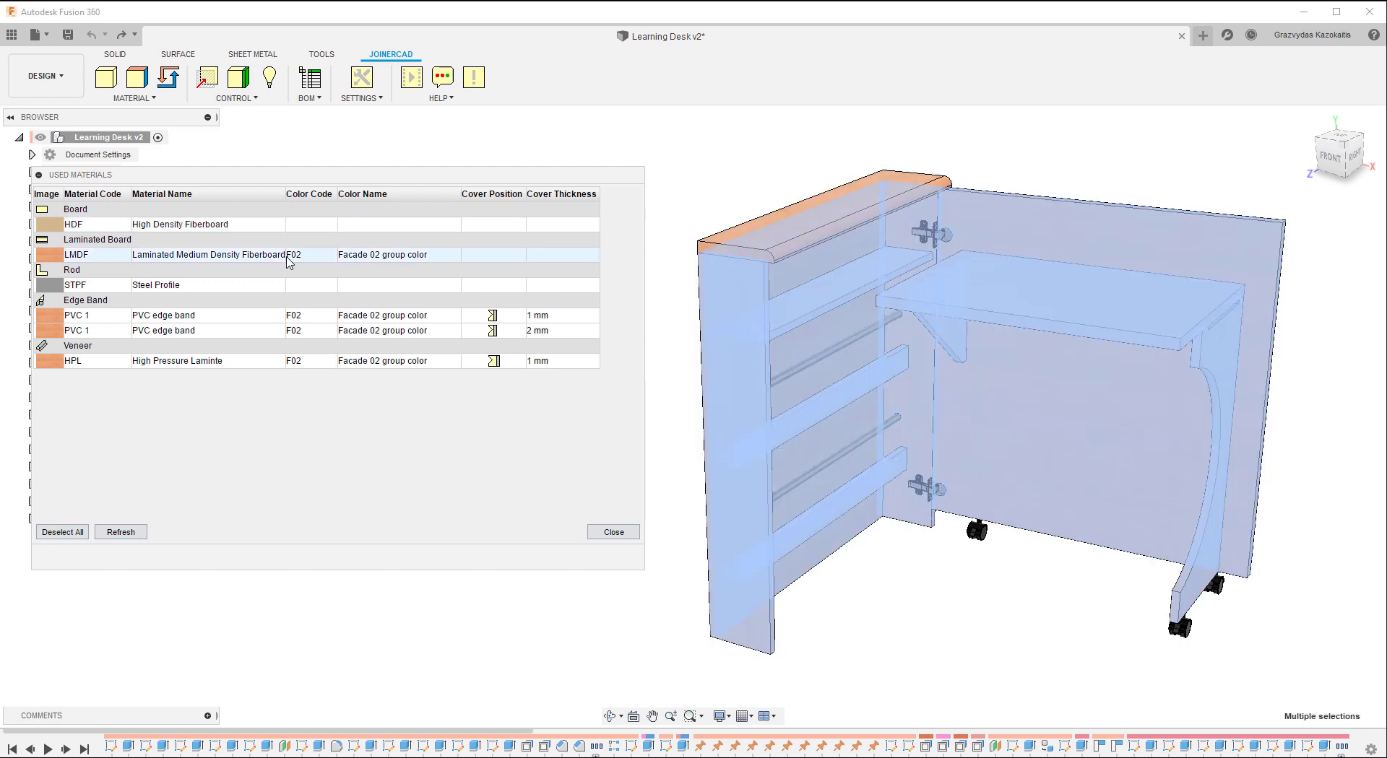
pyautogui.click(278, 318)
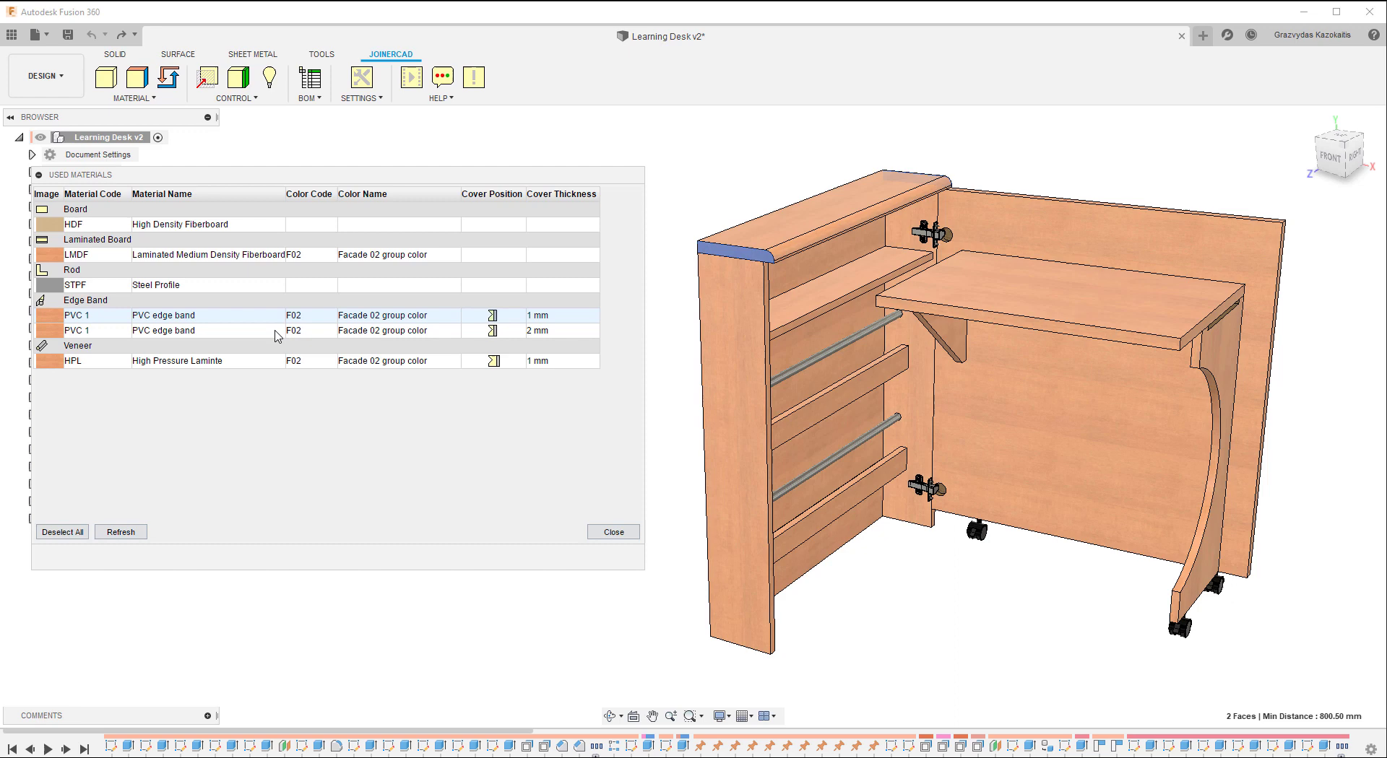
pyautogui.click(278, 332)
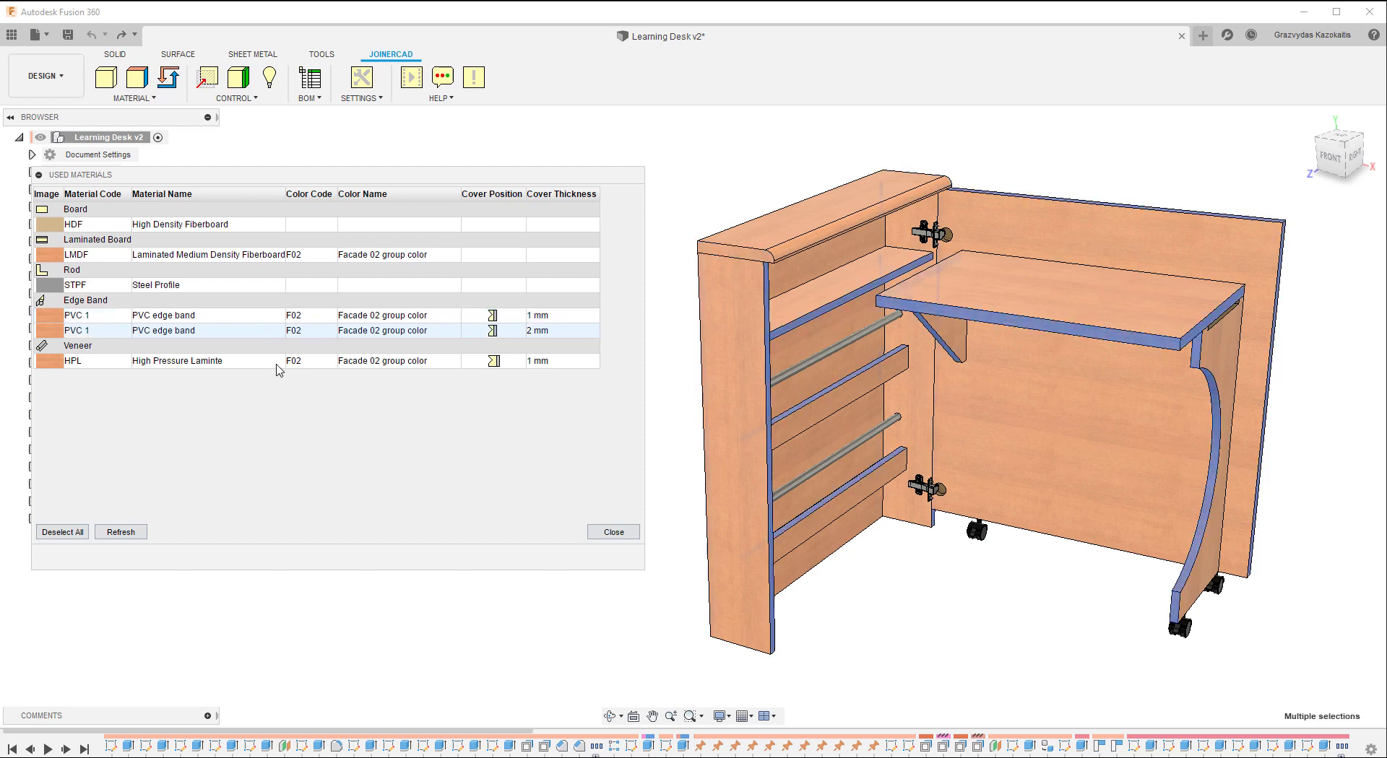
pyautogui.click(276, 365)
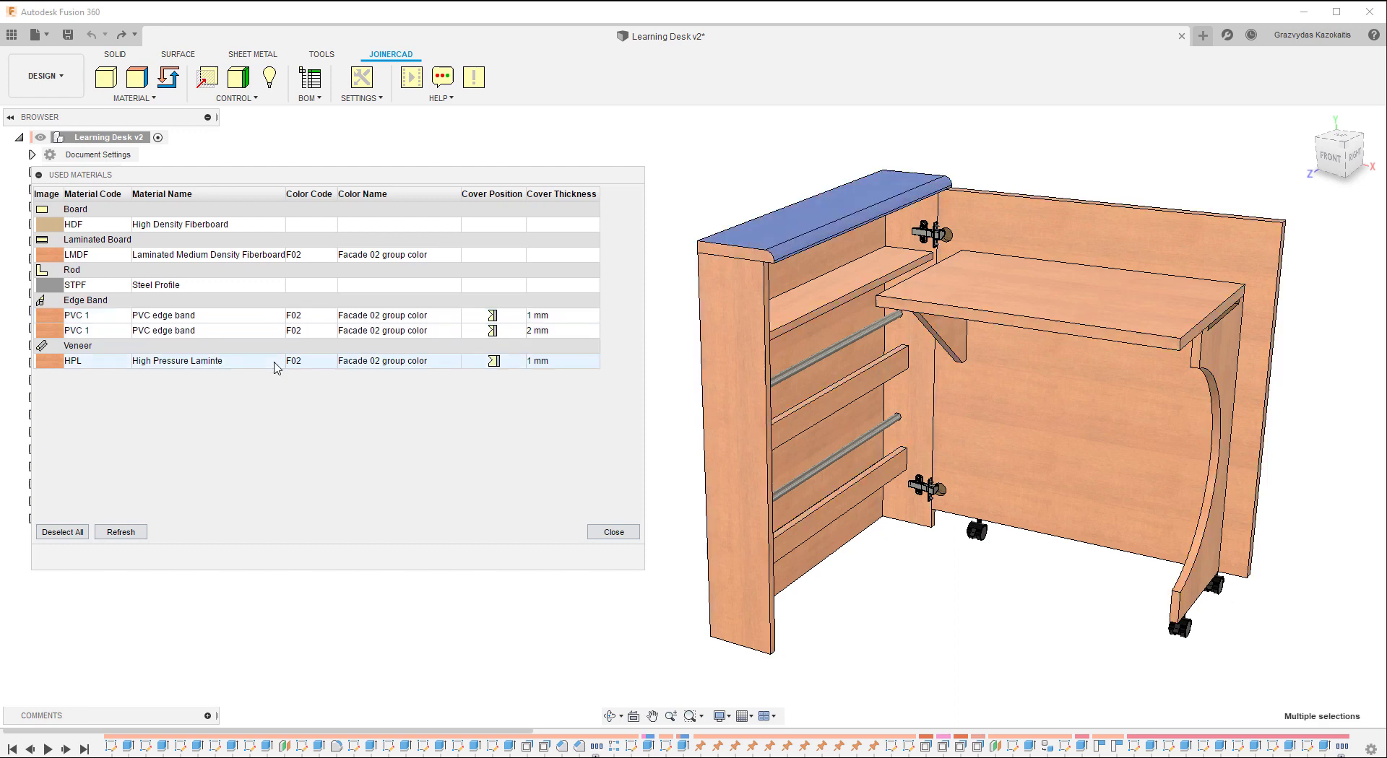
pyautogui.click(284, 320)
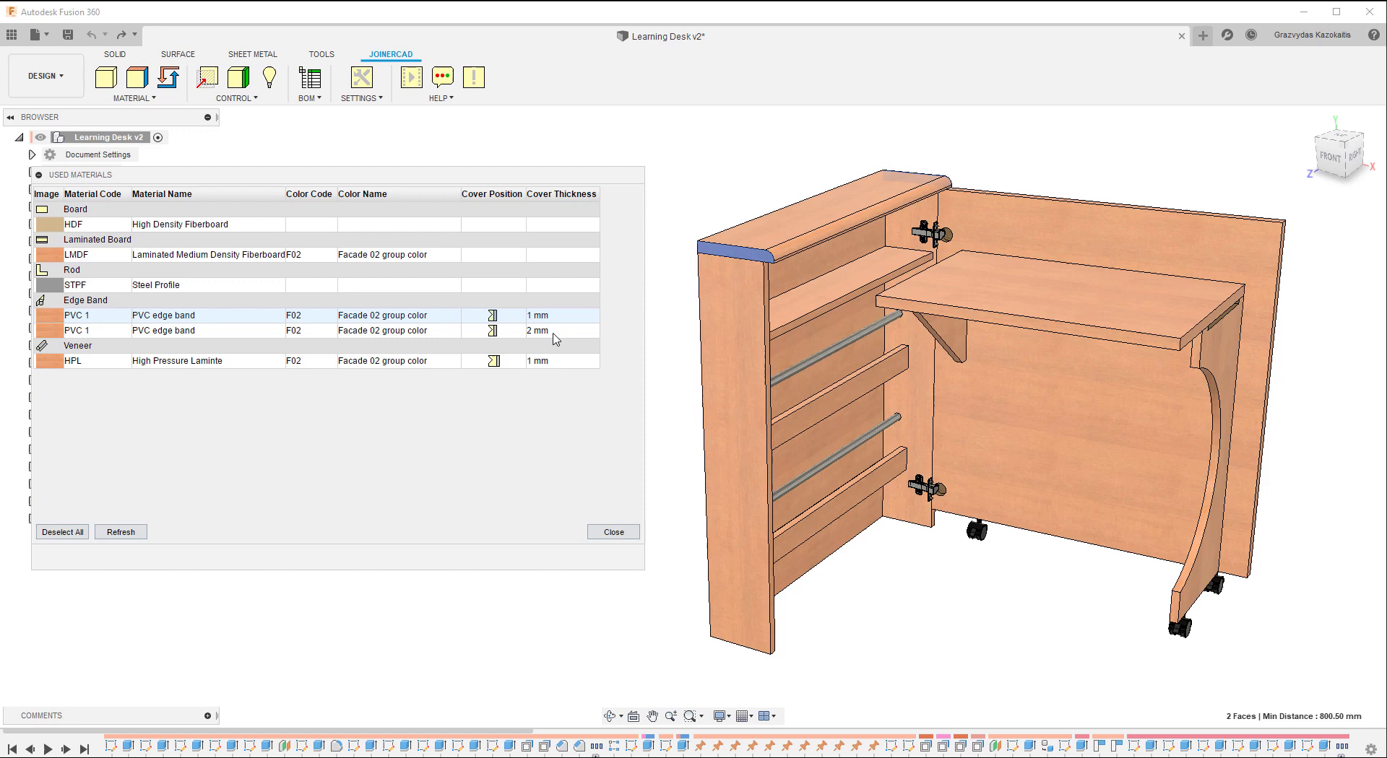
# - Assign the 2 mm PVC 1 (F02) edge band to the two selected faces and close Used Materials
pyautogui.click(144, 85)
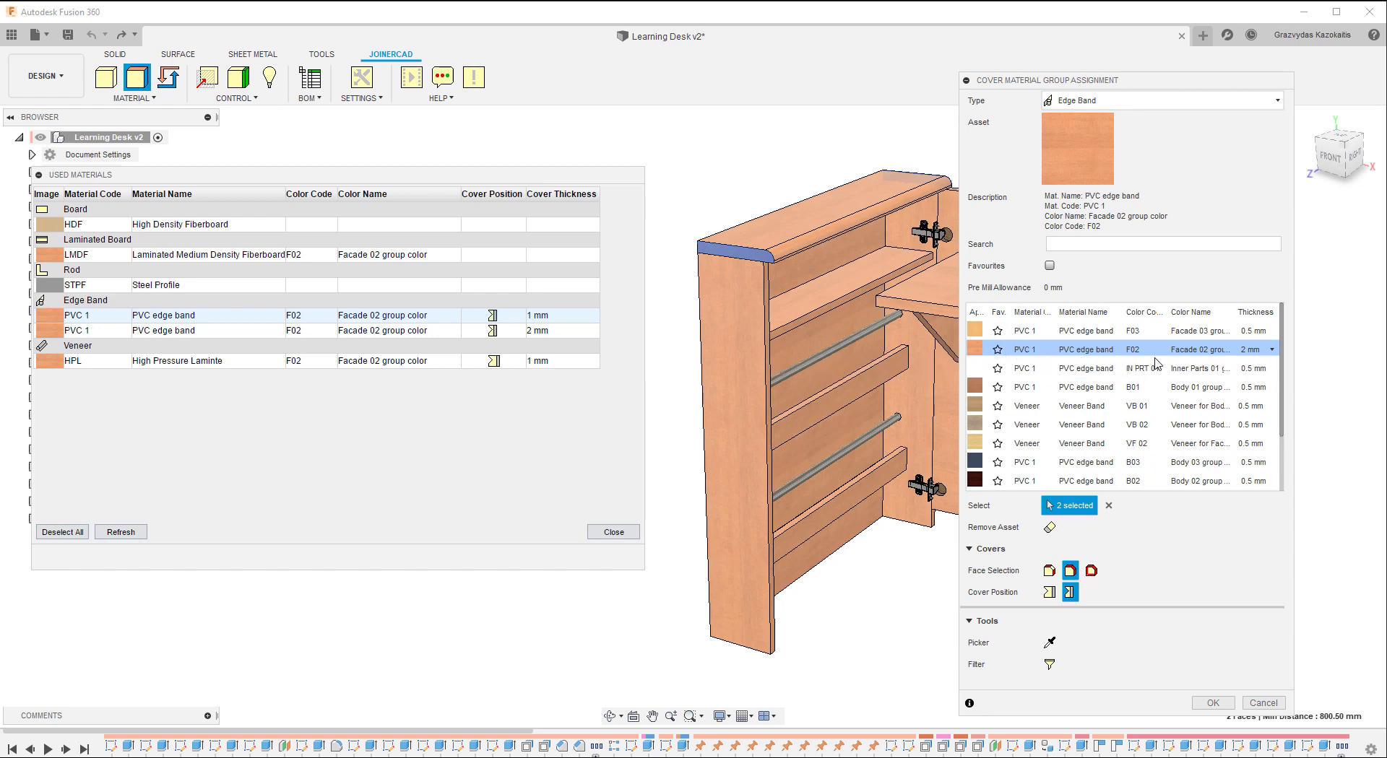
pyautogui.click(1270, 352)
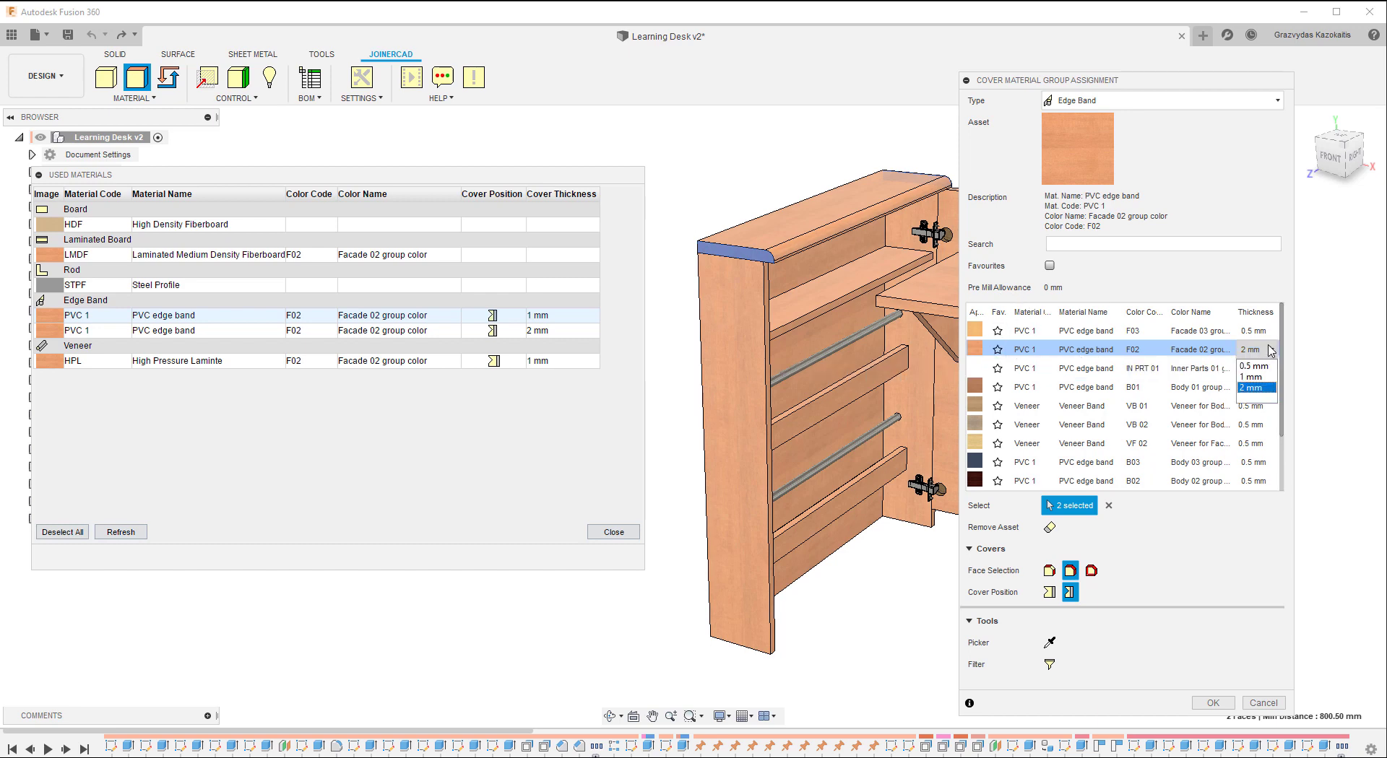
pyautogui.click(1259, 390)
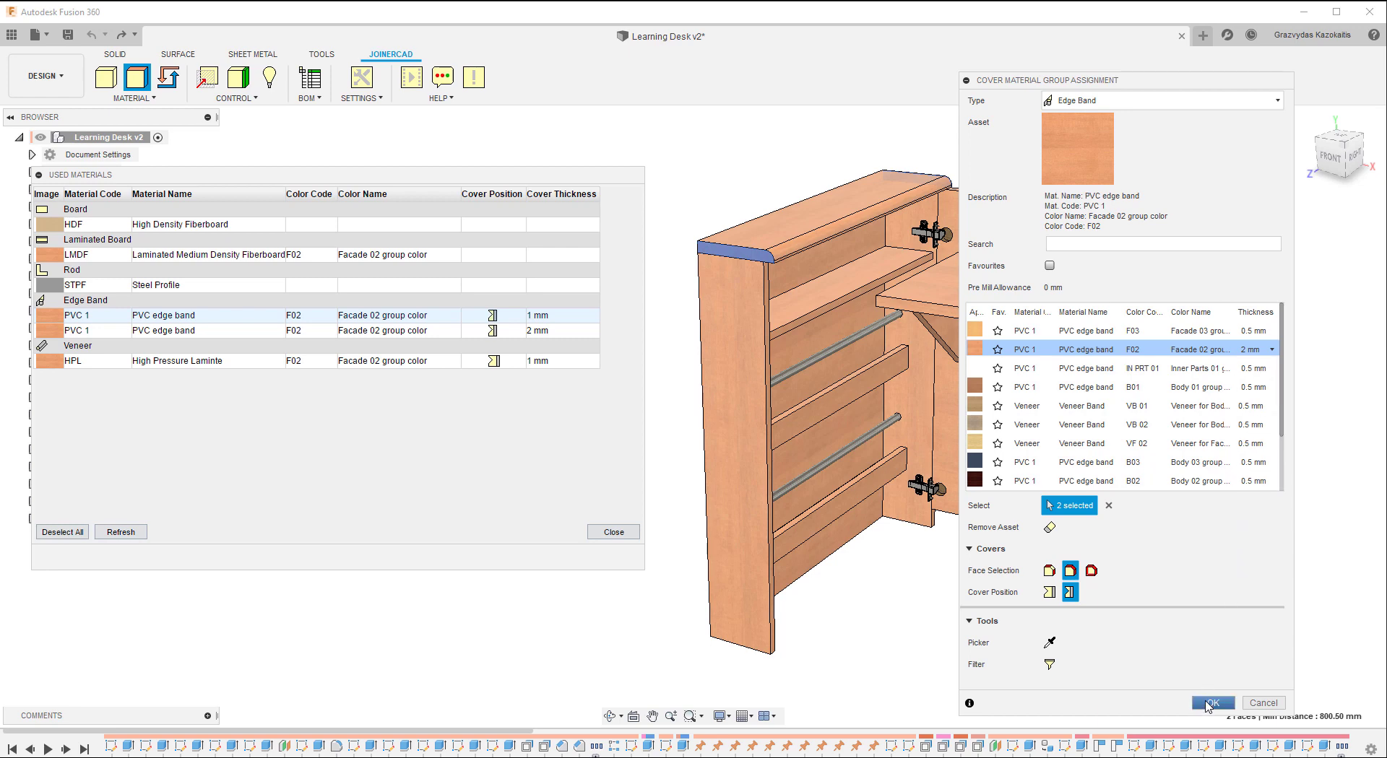
pyautogui.click(1210, 704)
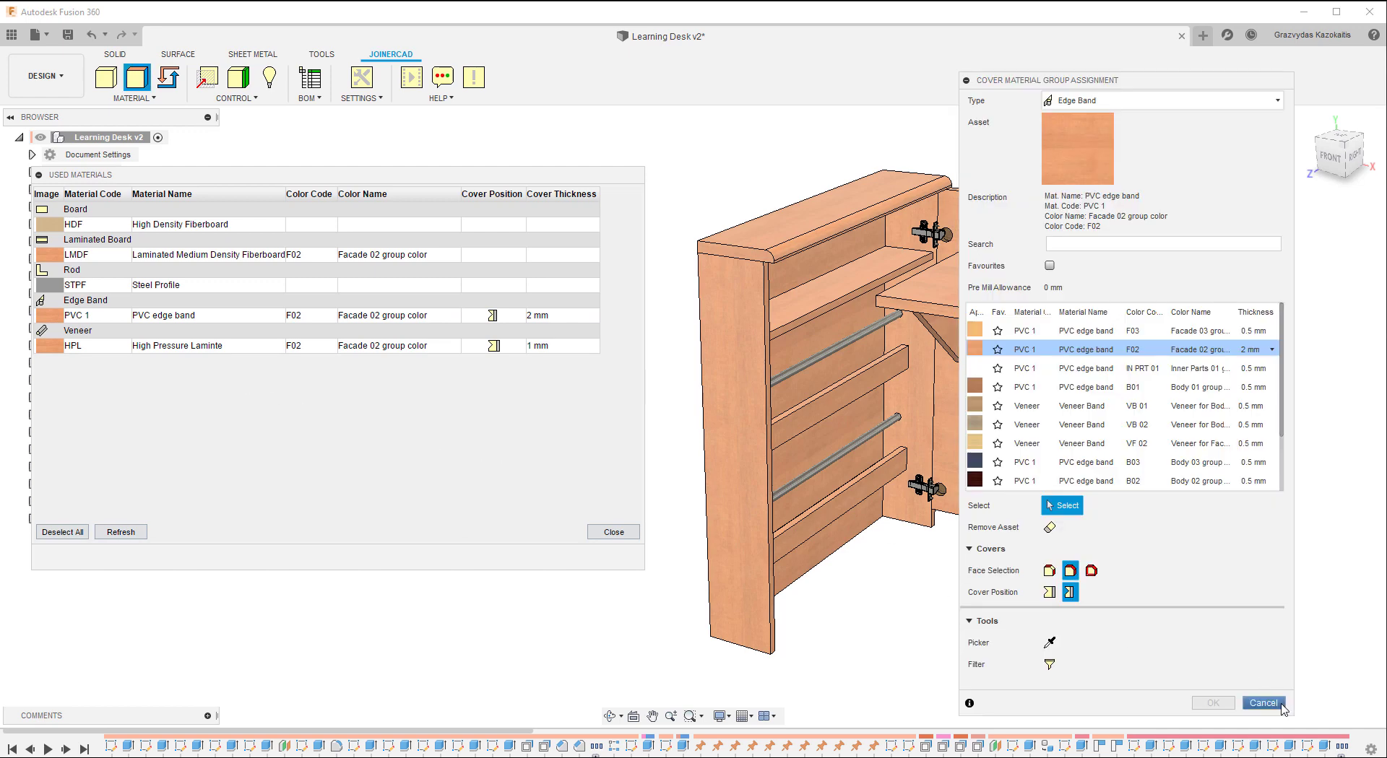
pyautogui.click(1263, 703)
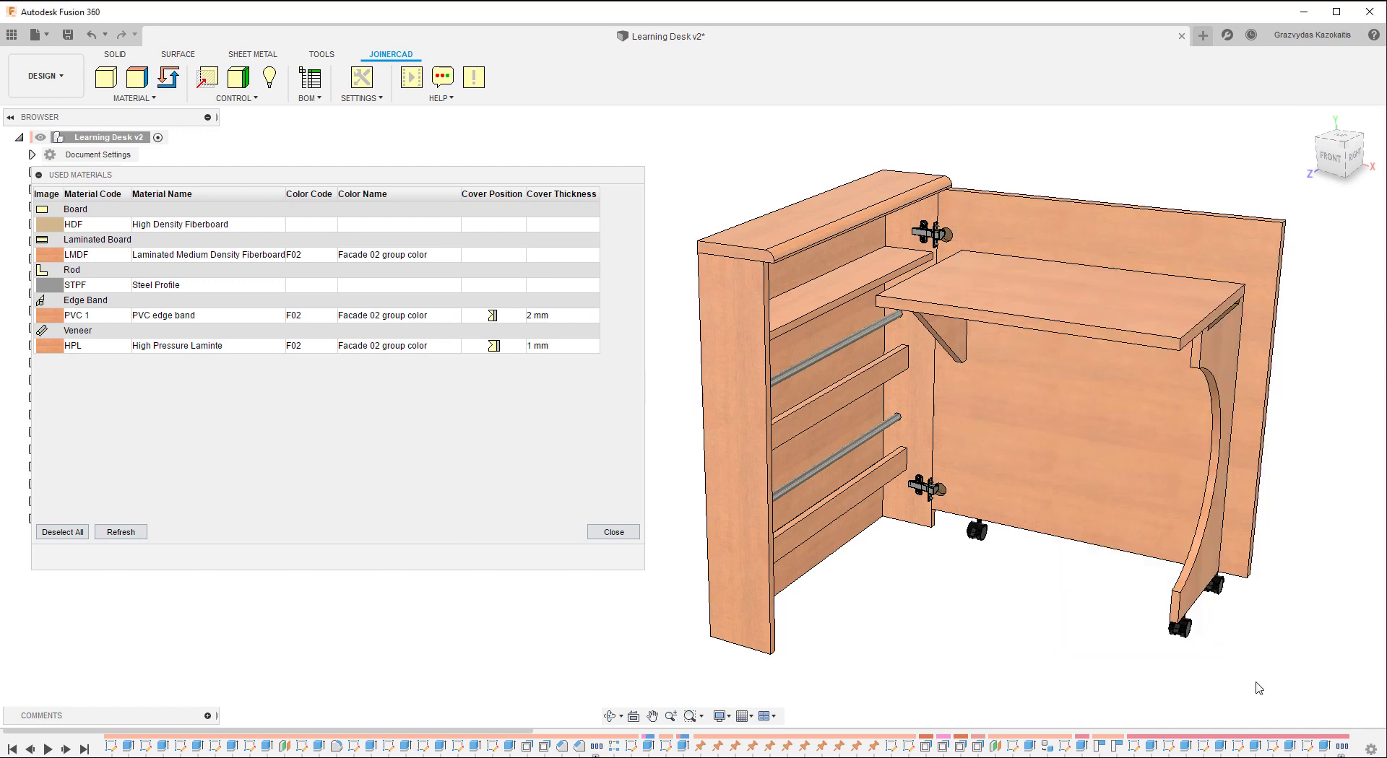
pyautogui.click(73, 317)
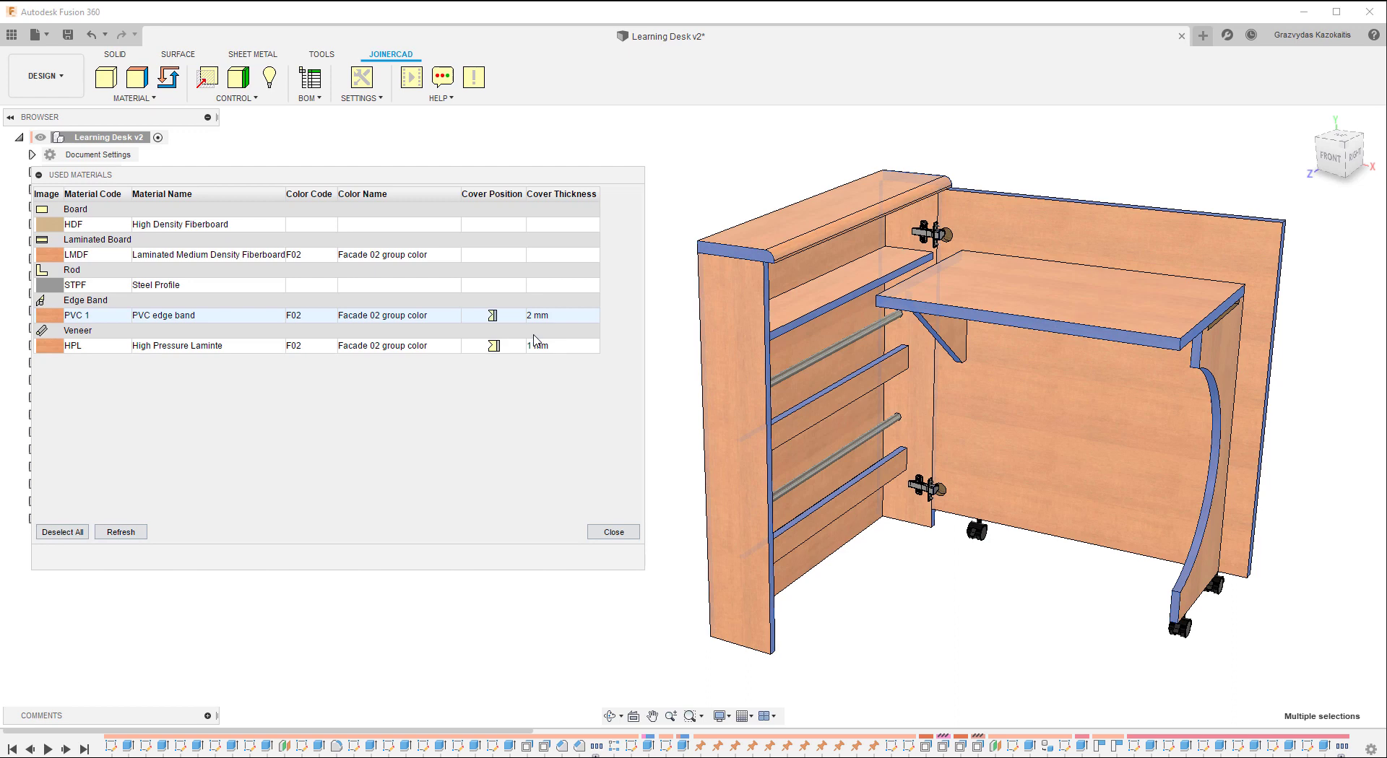
pyautogui.click(613, 533)
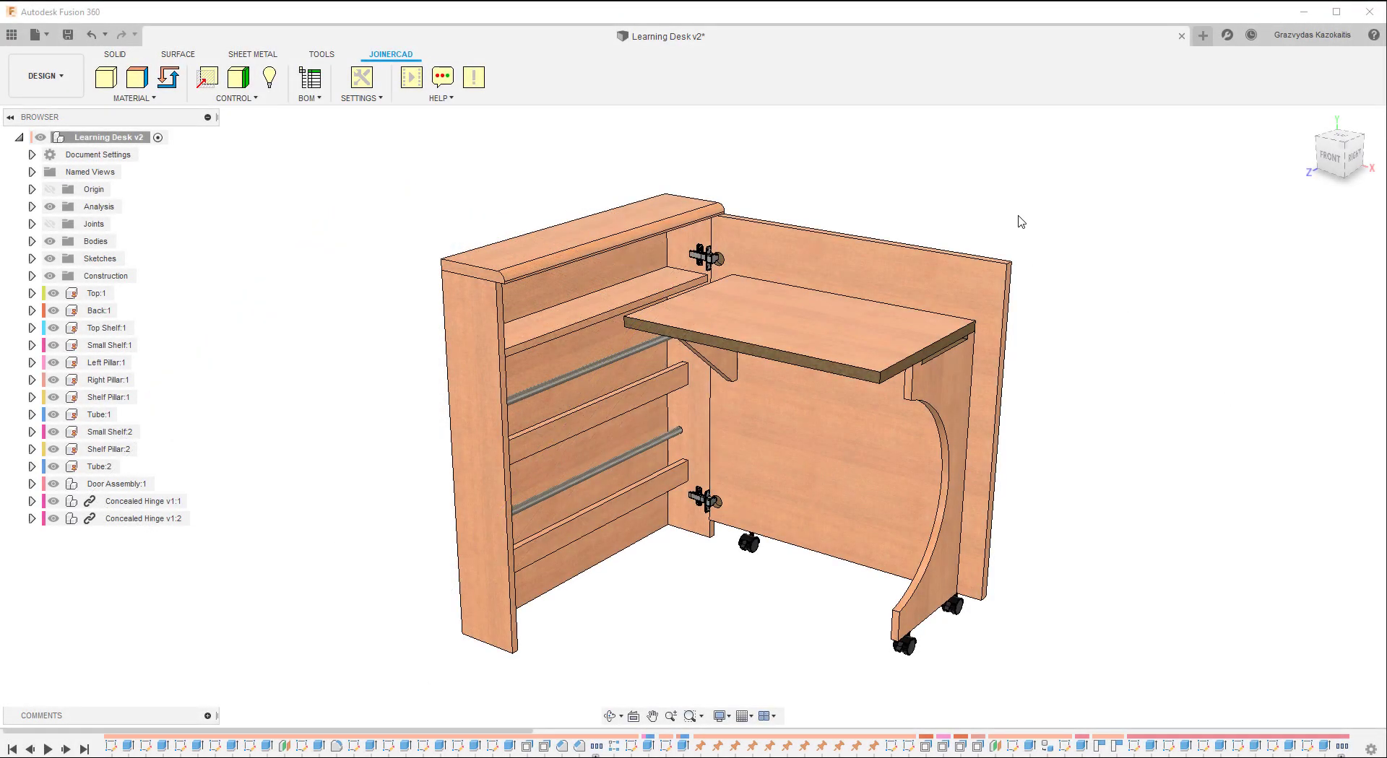
# - Zoom in on the fold-down table top and generate the JoinerCAD BOM
pyautogui.scroll(5, 990, 254)
pyautogui.scroll(1, 679, 344)
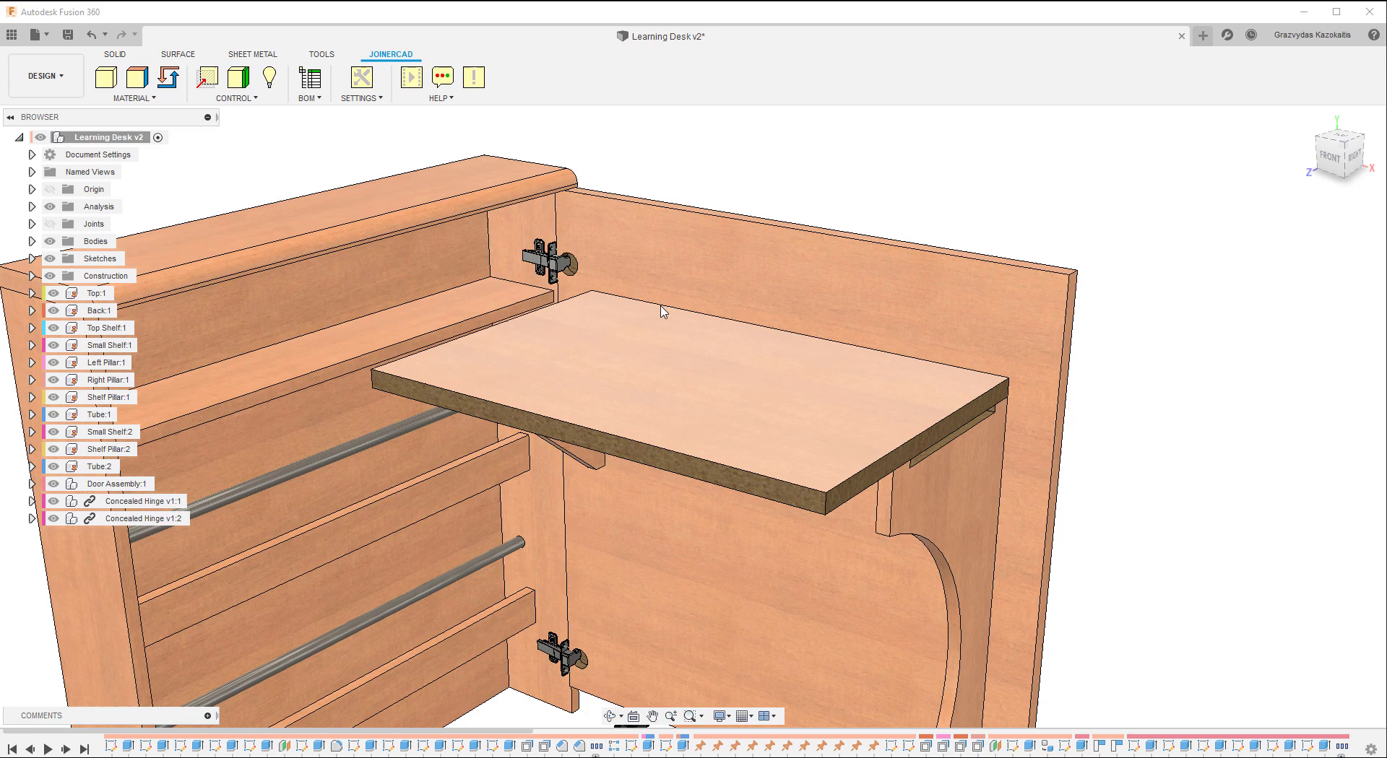
pyautogui.click(310, 80)
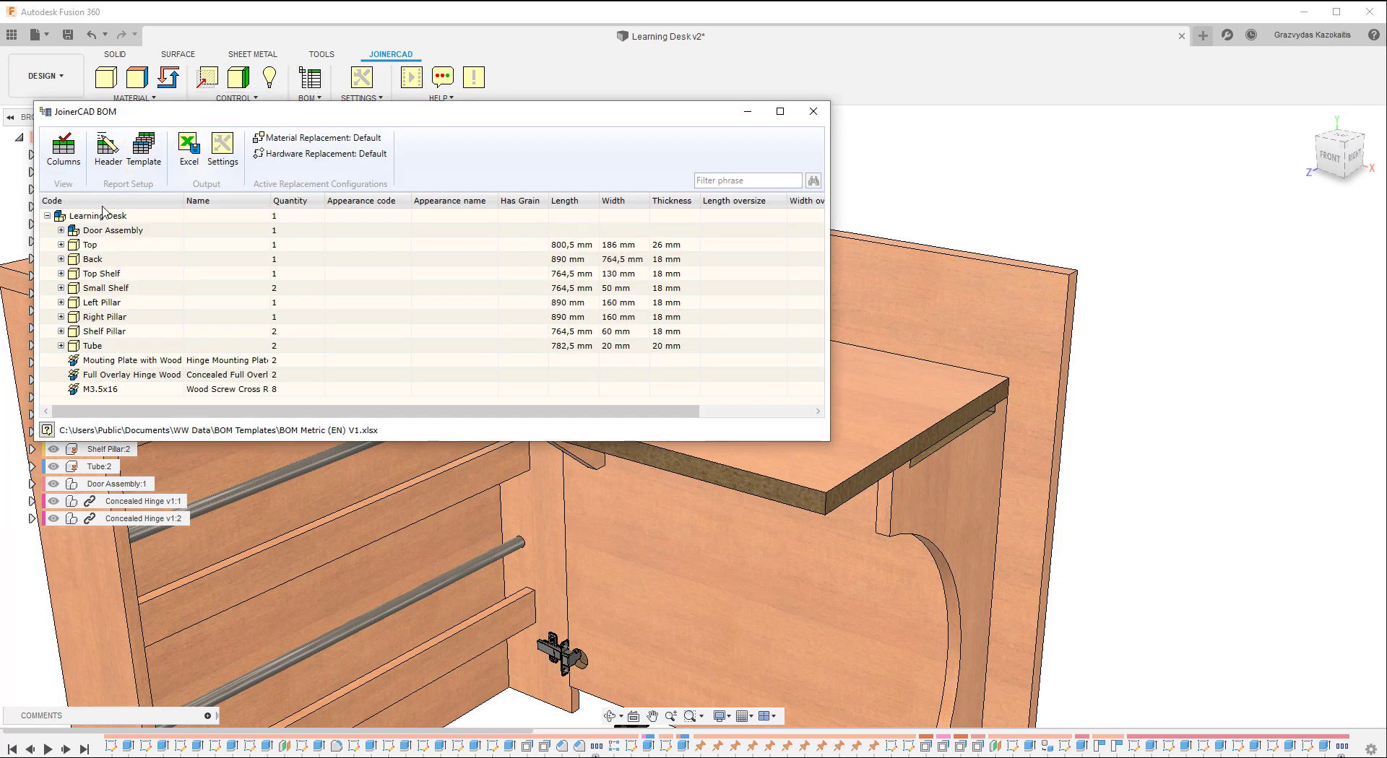
# - Expand Door Assembly and Table Top to confirm one 665 × 440 mm workpiece, then close the BOM
pyautogui.click(62, 230)
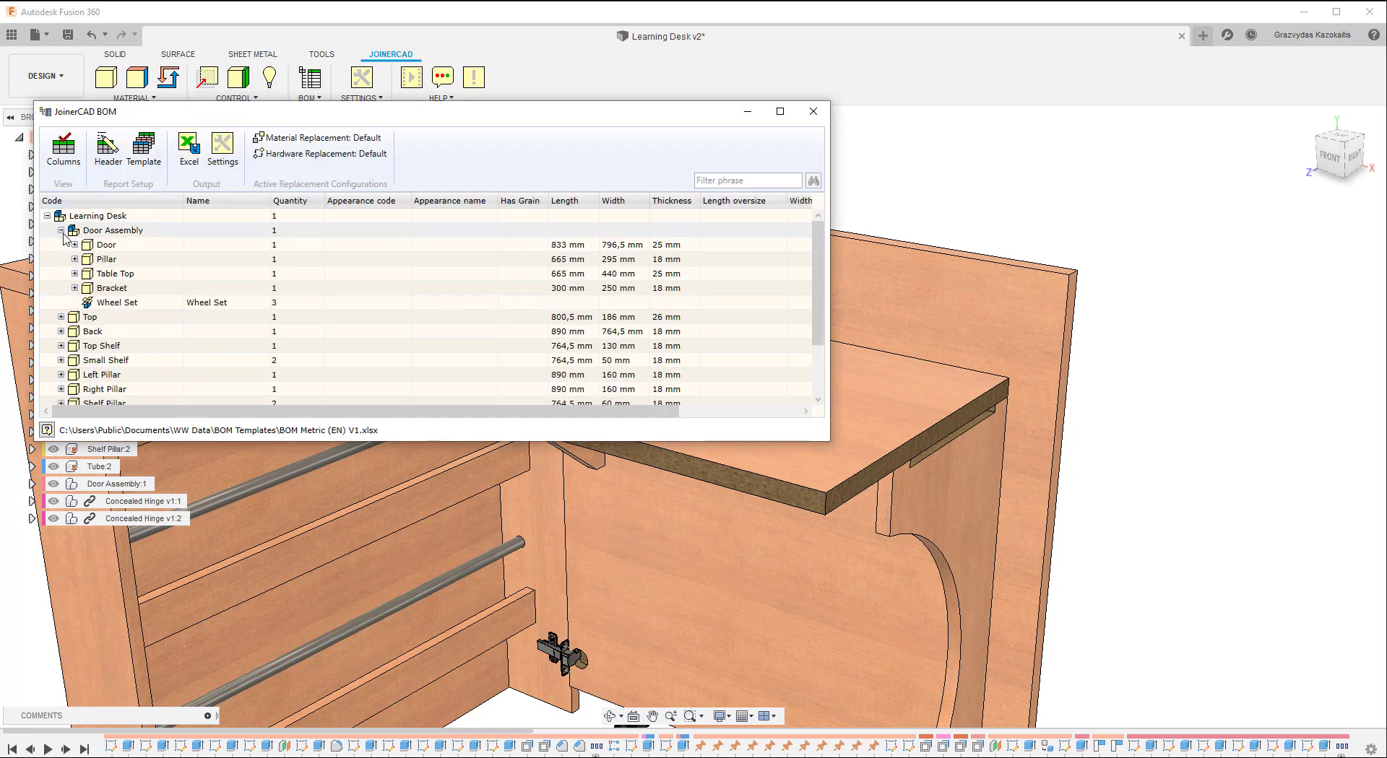
pyautogui.click(100, 275)
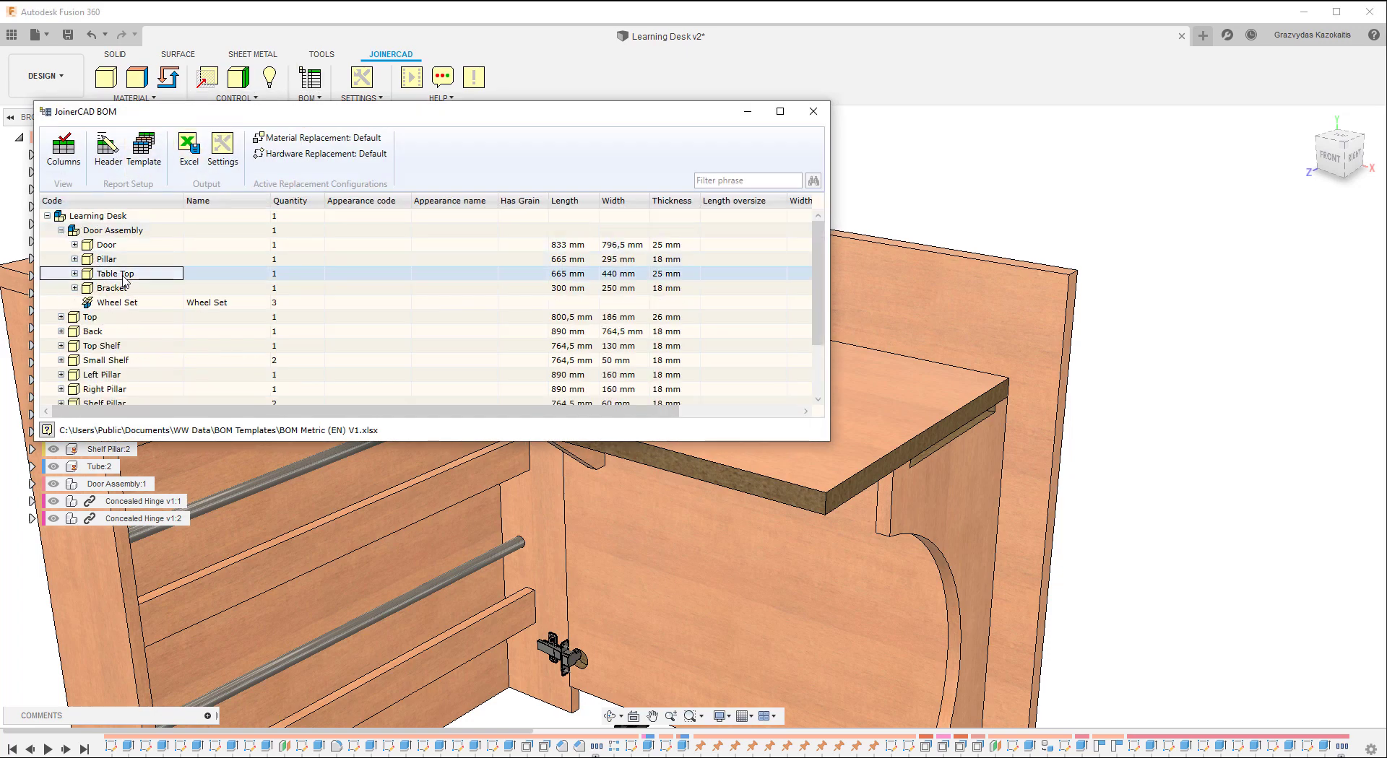
pyautogui.click(74, 274)
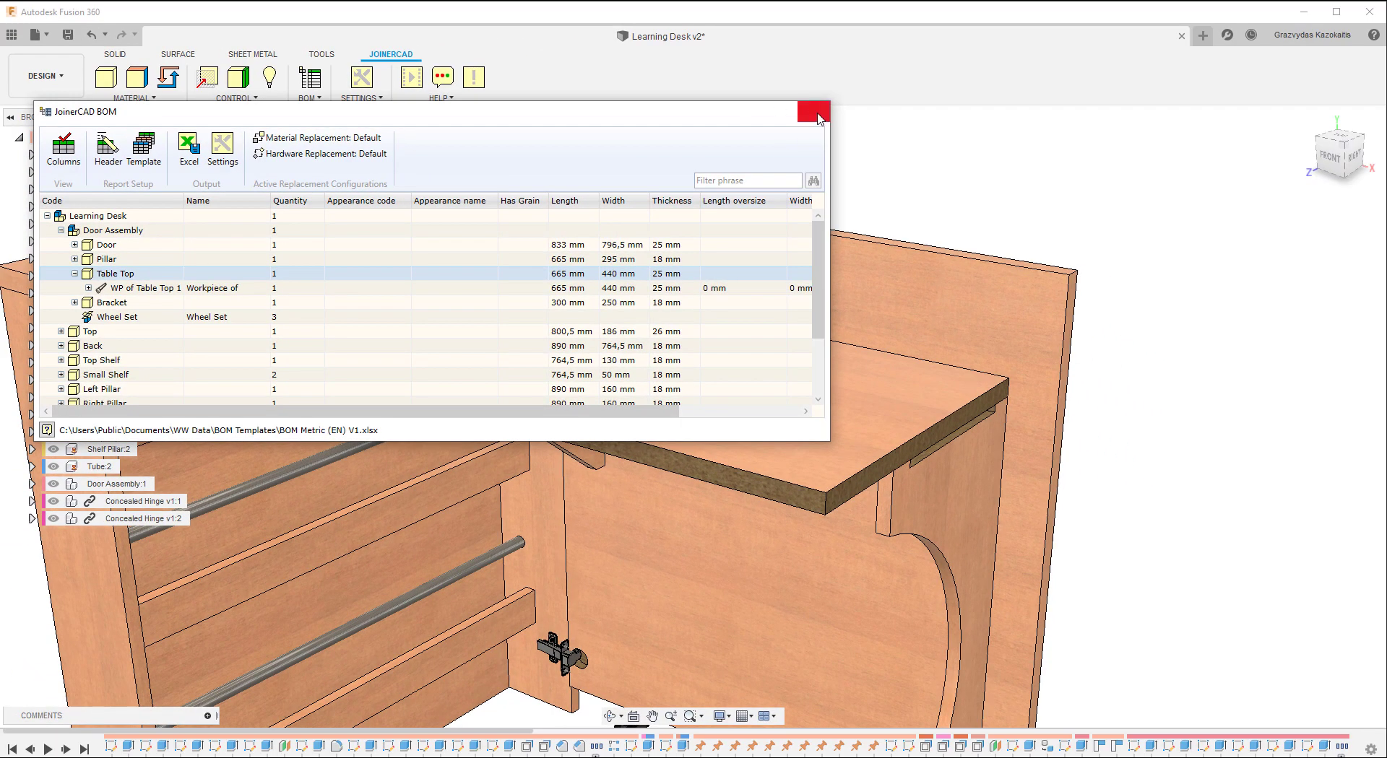
pyautogui.click(814, 112)
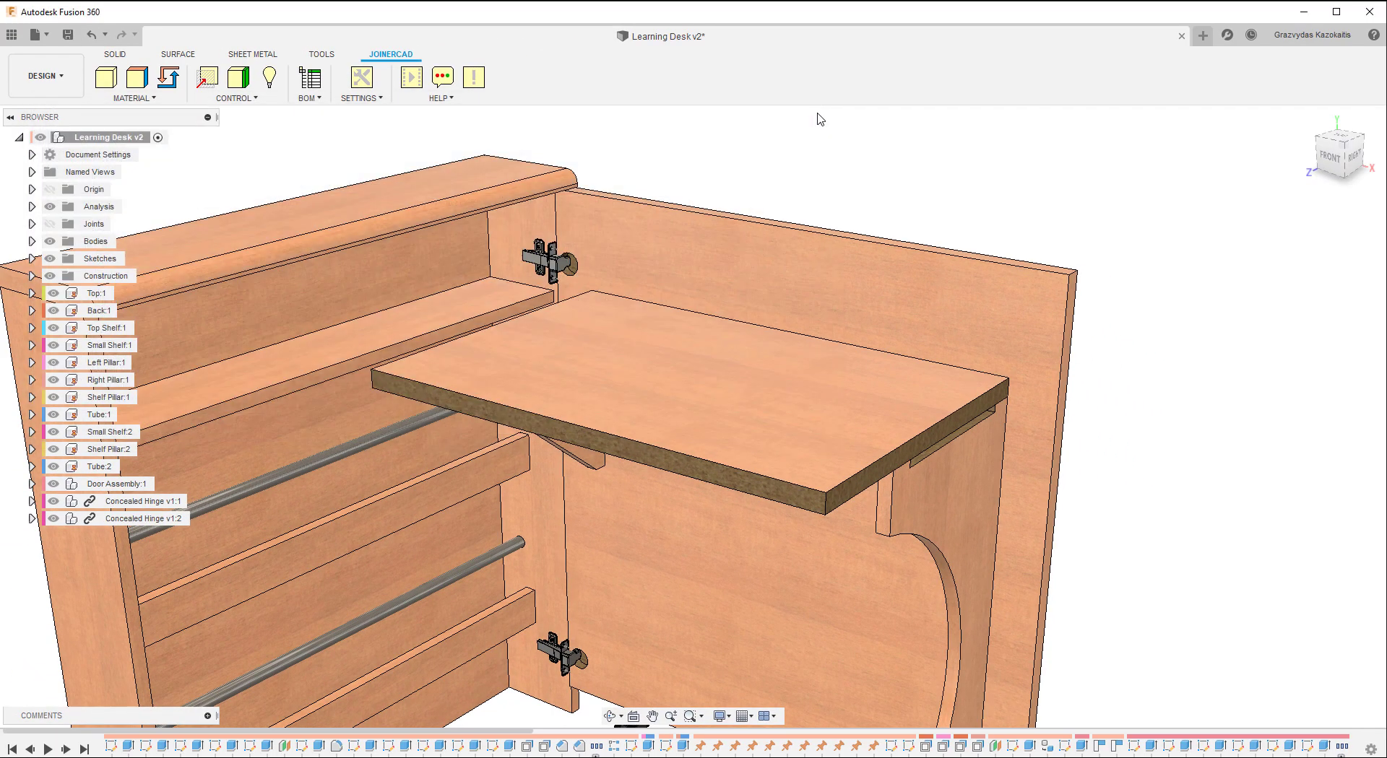
# - Apply the 2 mm PVC F02 edge band to the table top's right end, front and third edge faces
pyautogui.click(147, 82)
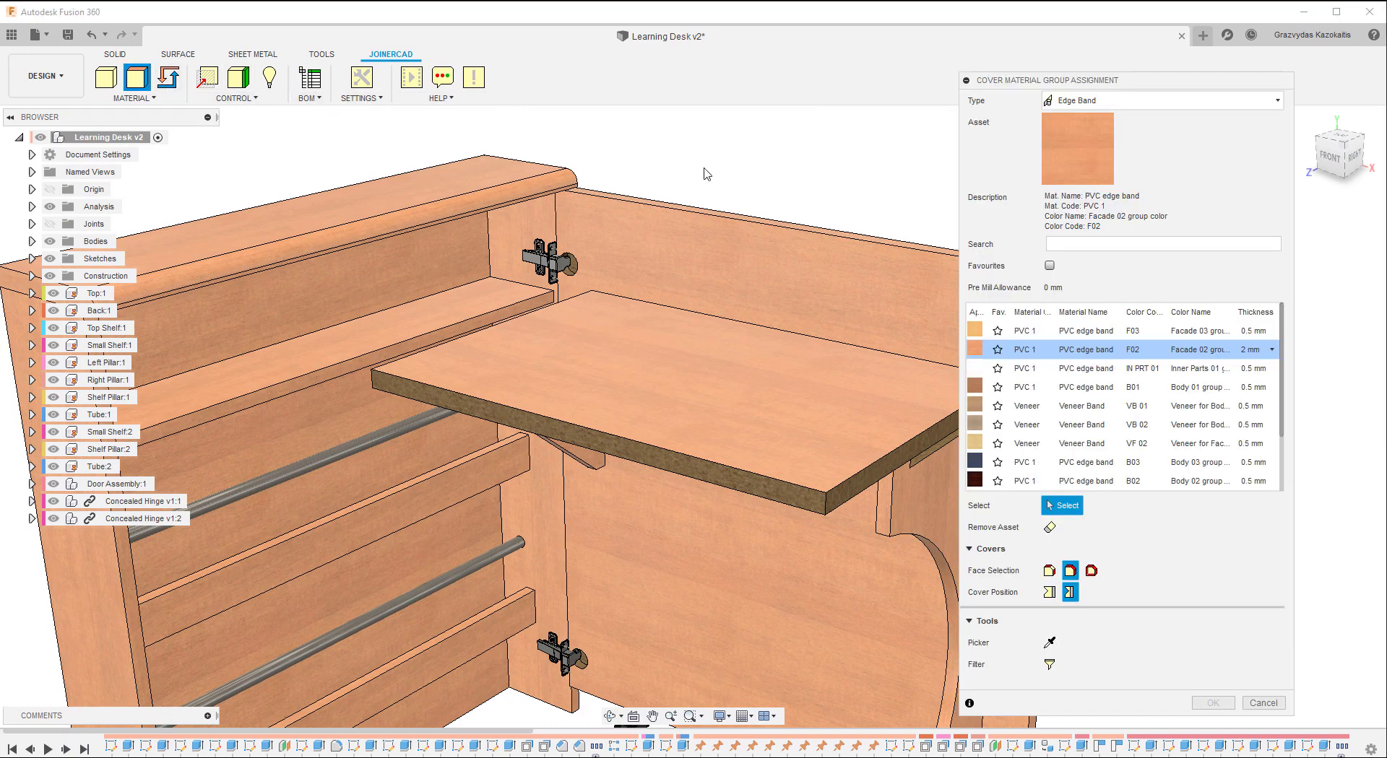
pyautogui.click(1270, 350)
pyautogui.click(1255, 388)
pyautogui.click(939, 439)
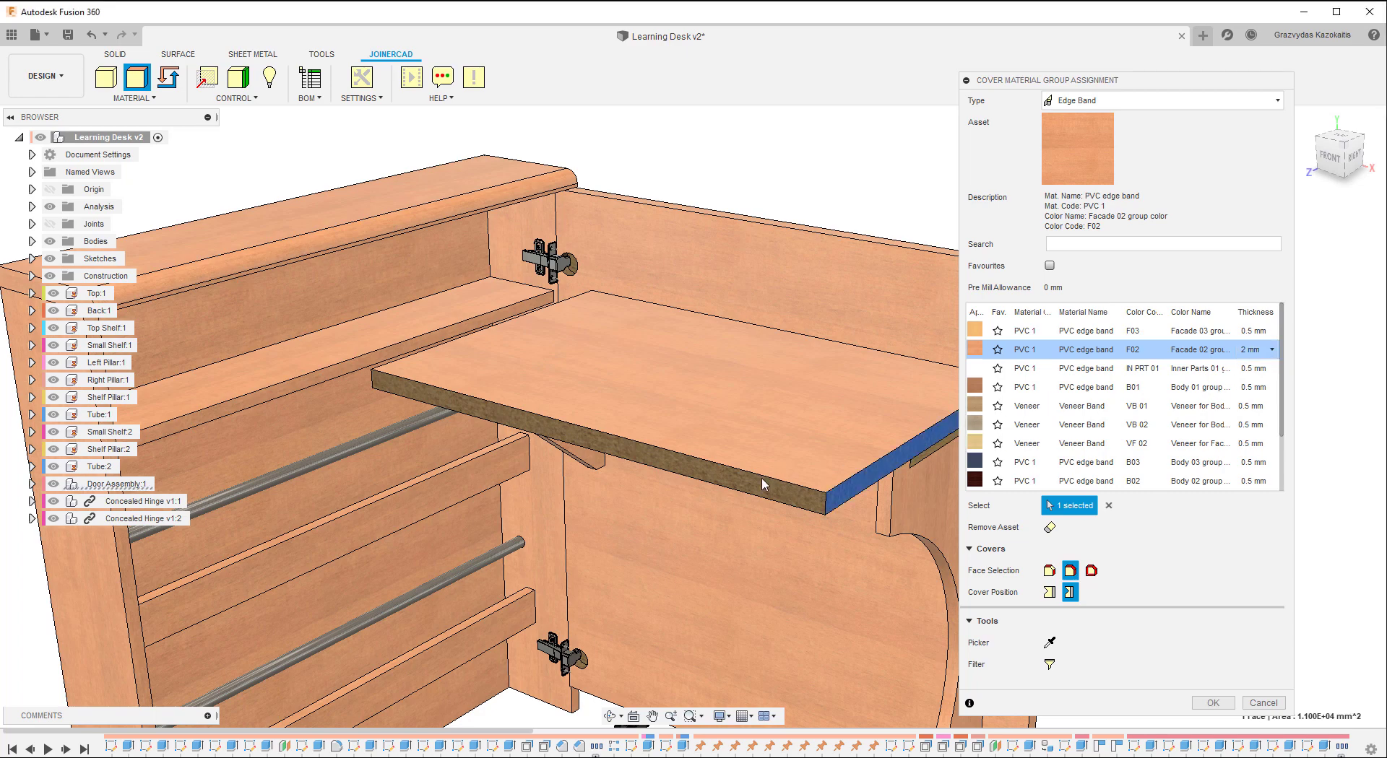
pyautogui.click(744, 482)
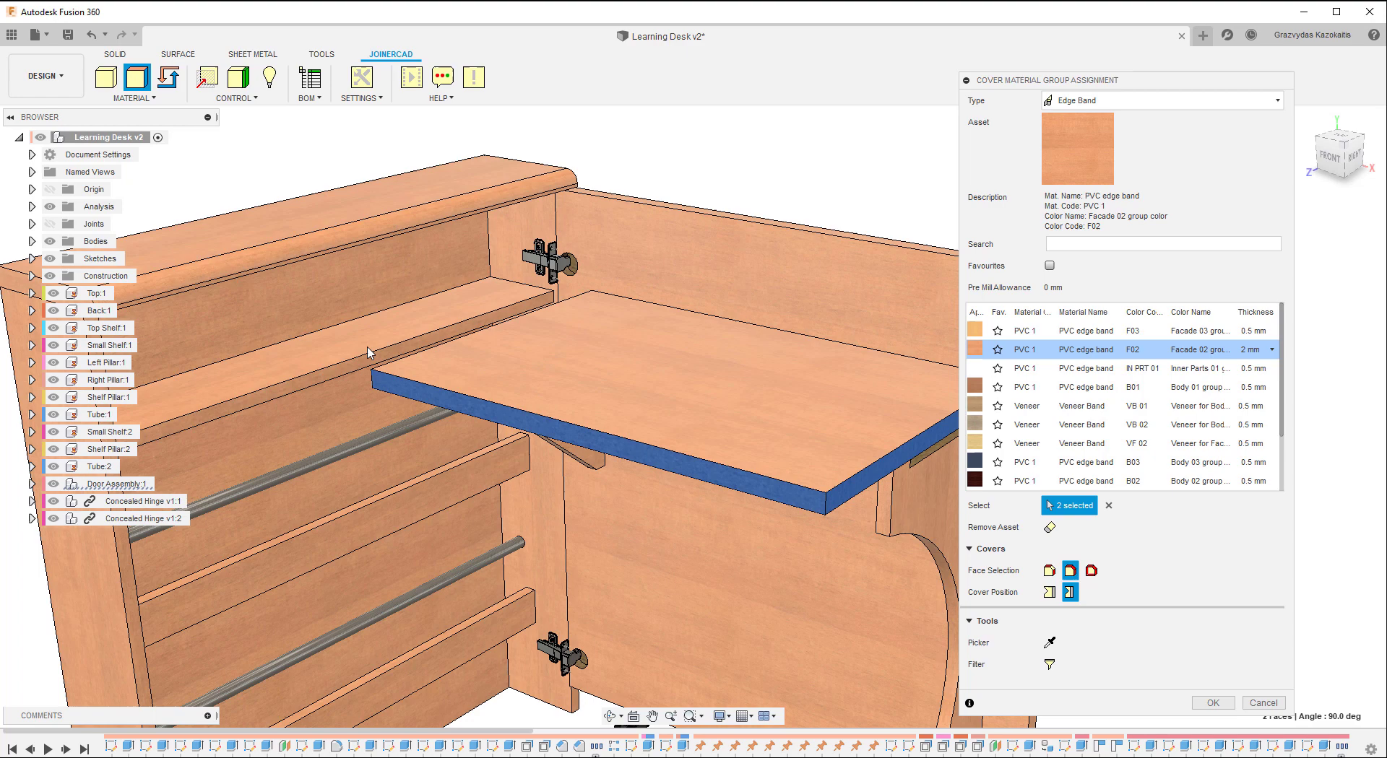
pyautogui.click(398, 372)
pyautogui.click(1212, 704)
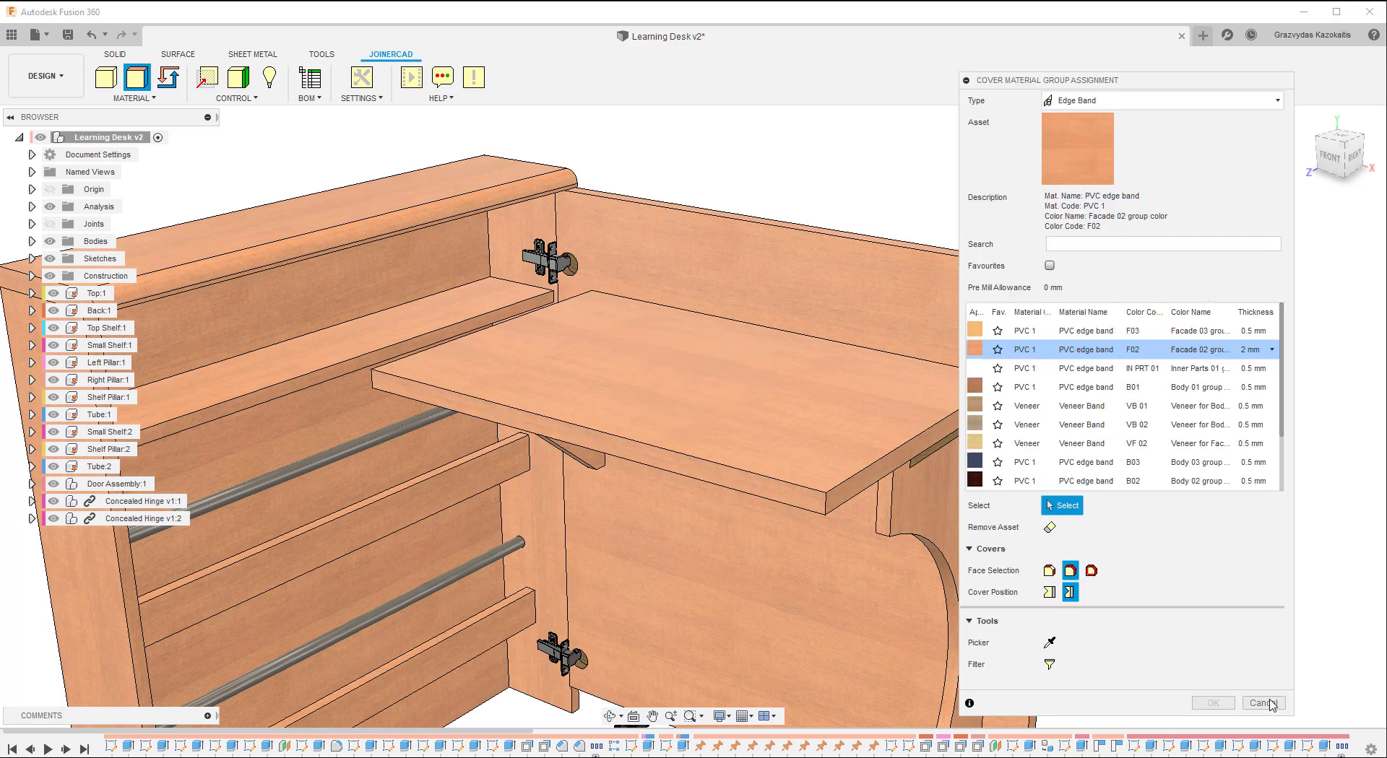
pyautogui.click(1268, 705)
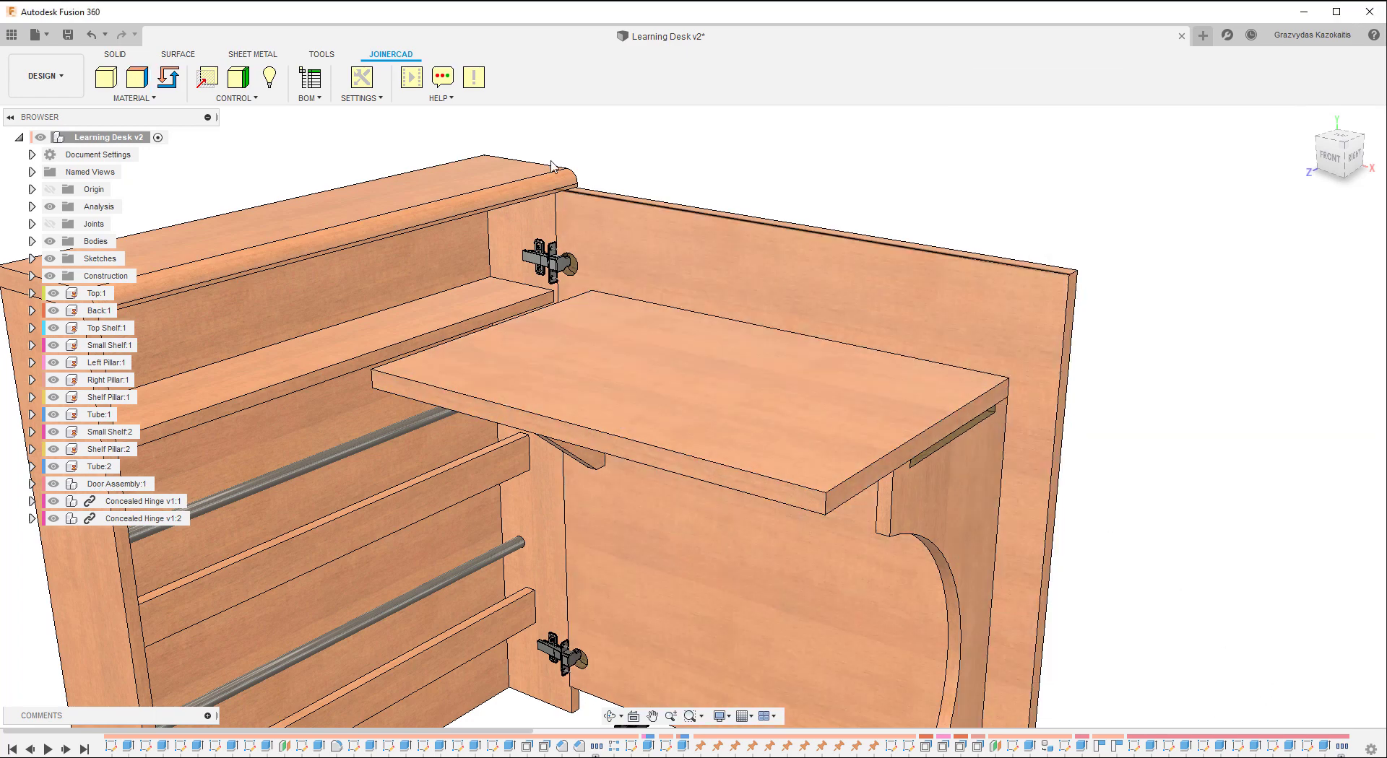
# - Regenerate the BOM and verify the Table Top's 661 × 438 mm core plus three edge-band workpieces
pyautogui.click(310, 77)
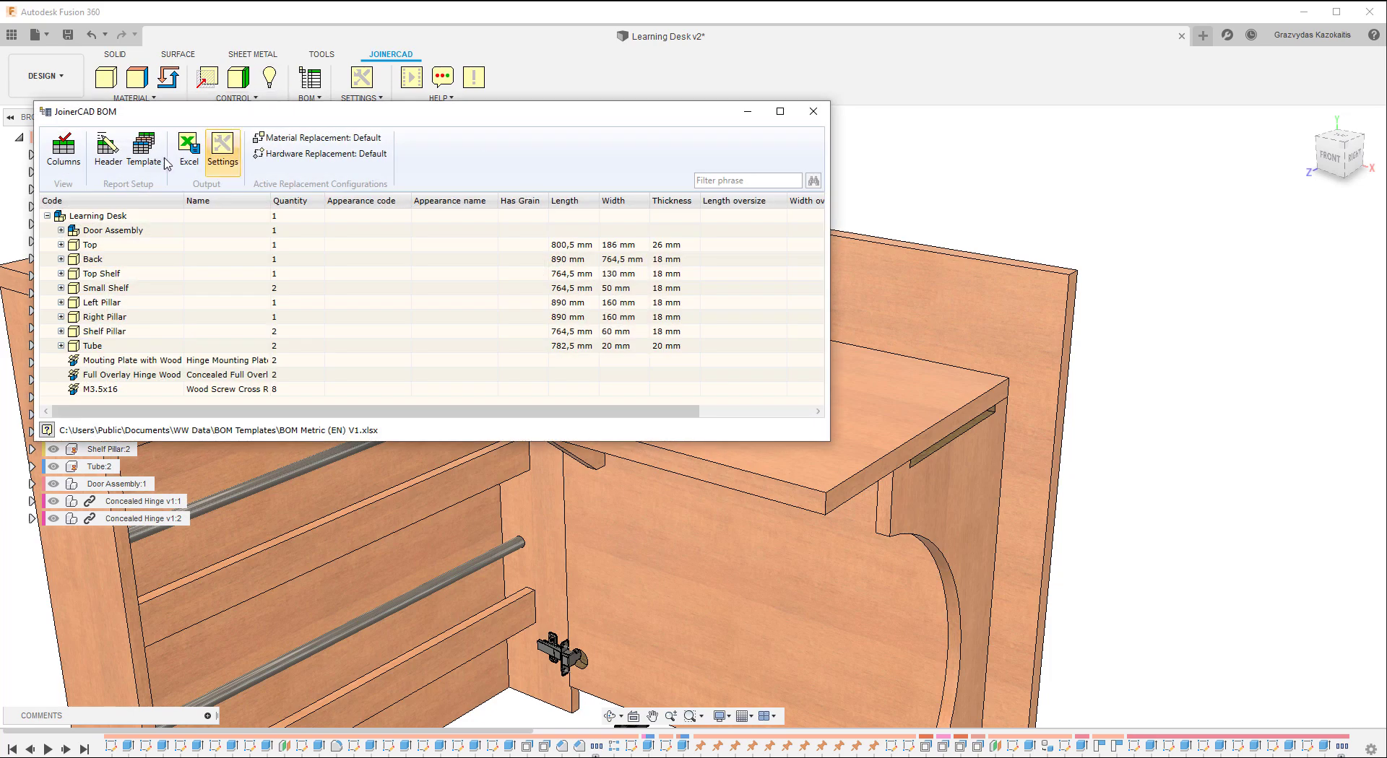
pyautogui.click(61, 231)
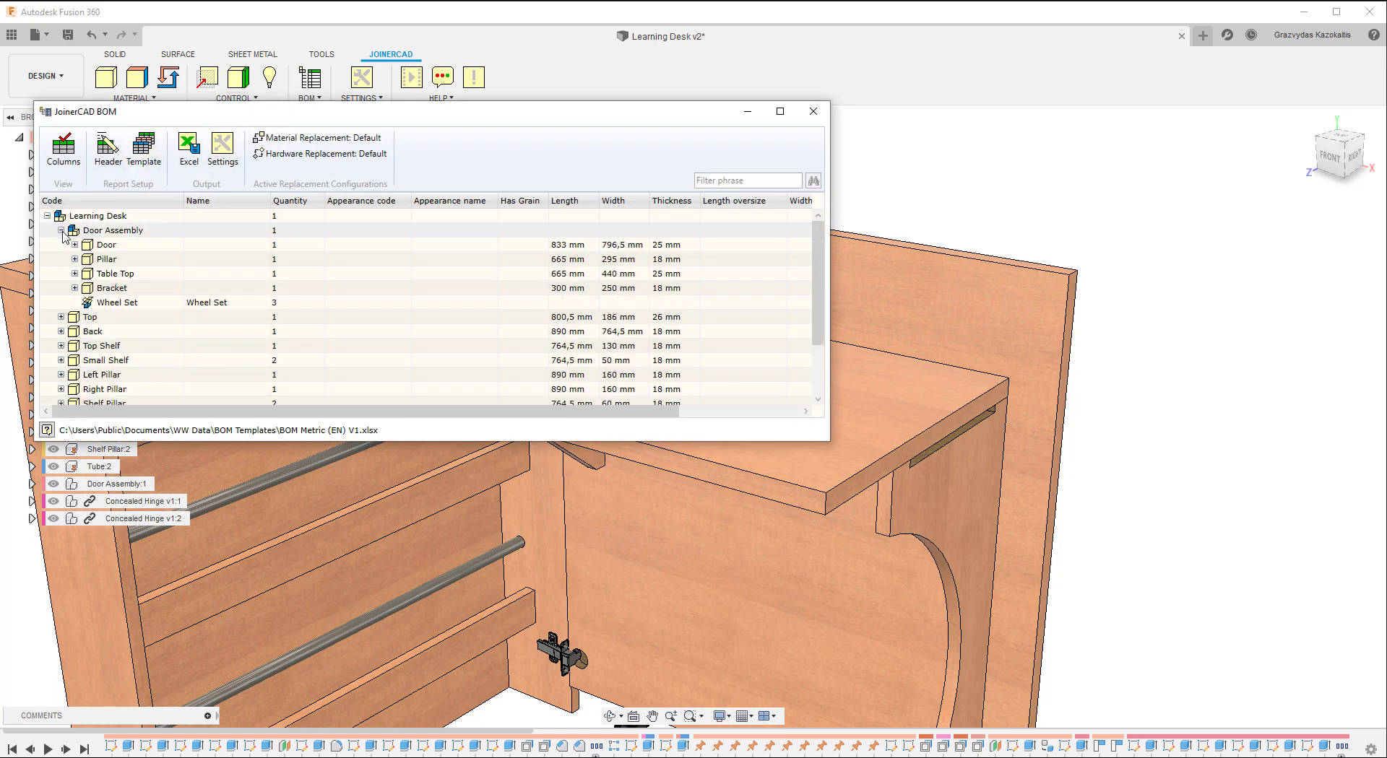
pyautogui.click(75, 274)
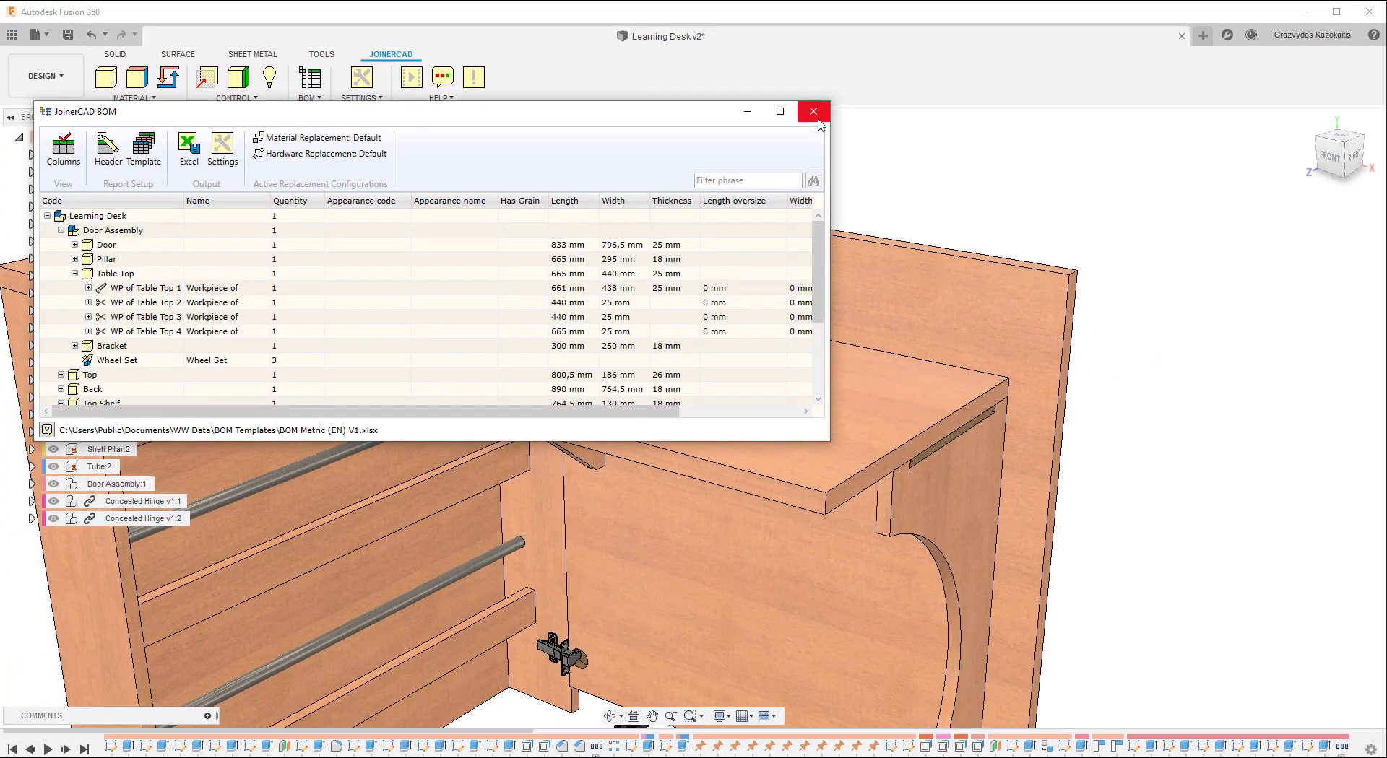
pyautogui.click(815, 113)
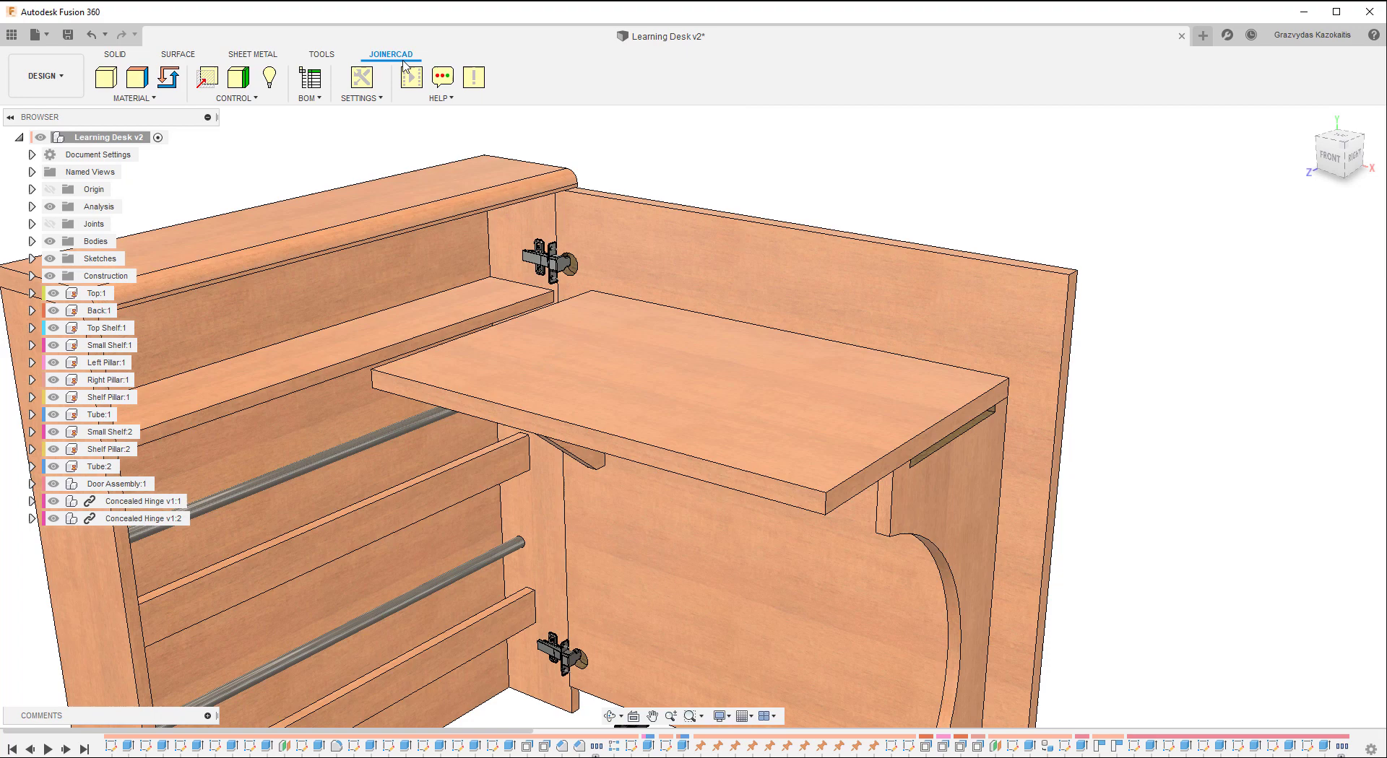
# - Set the 2 mm edge band pre-mill allowance to 10 mm in JoinerCAD Settings
pyautogui.click(362, 77)
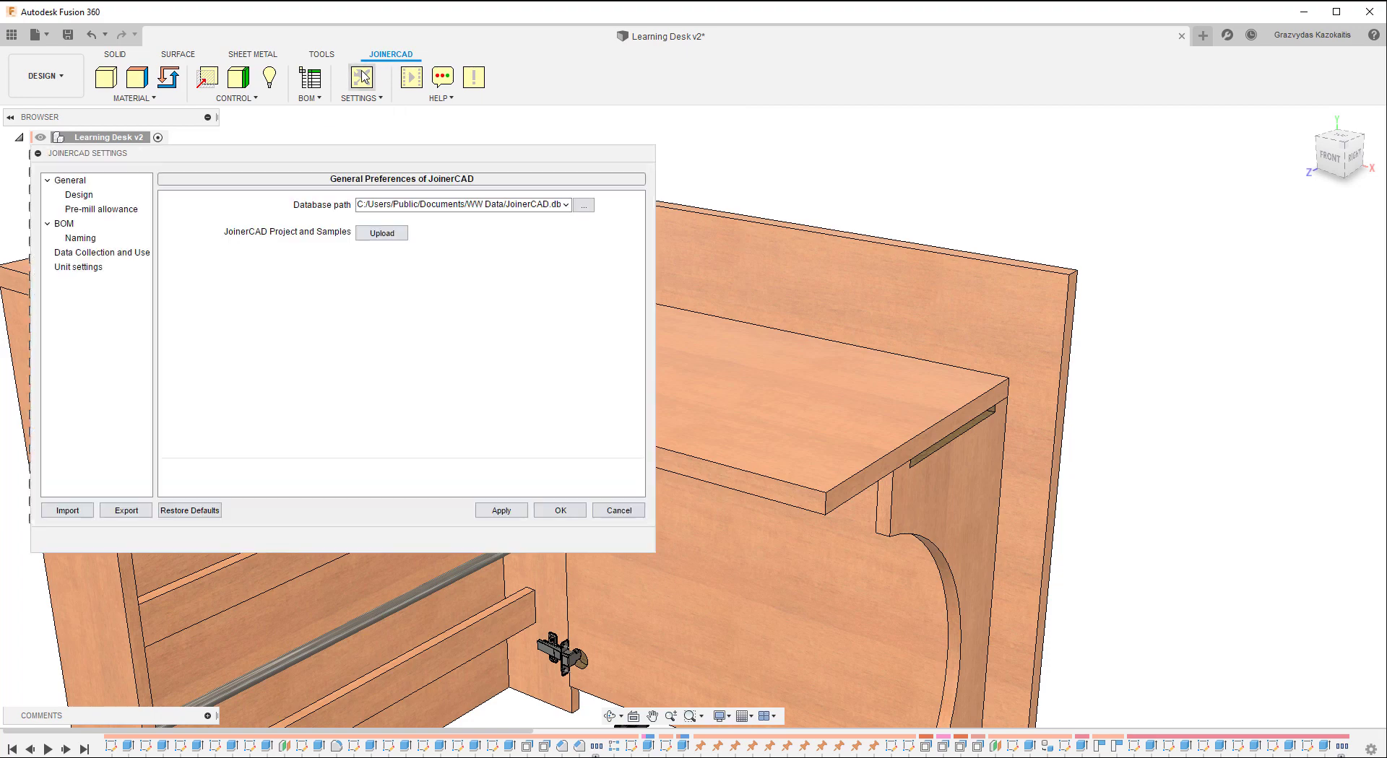
pyautogui.click(122, 211)
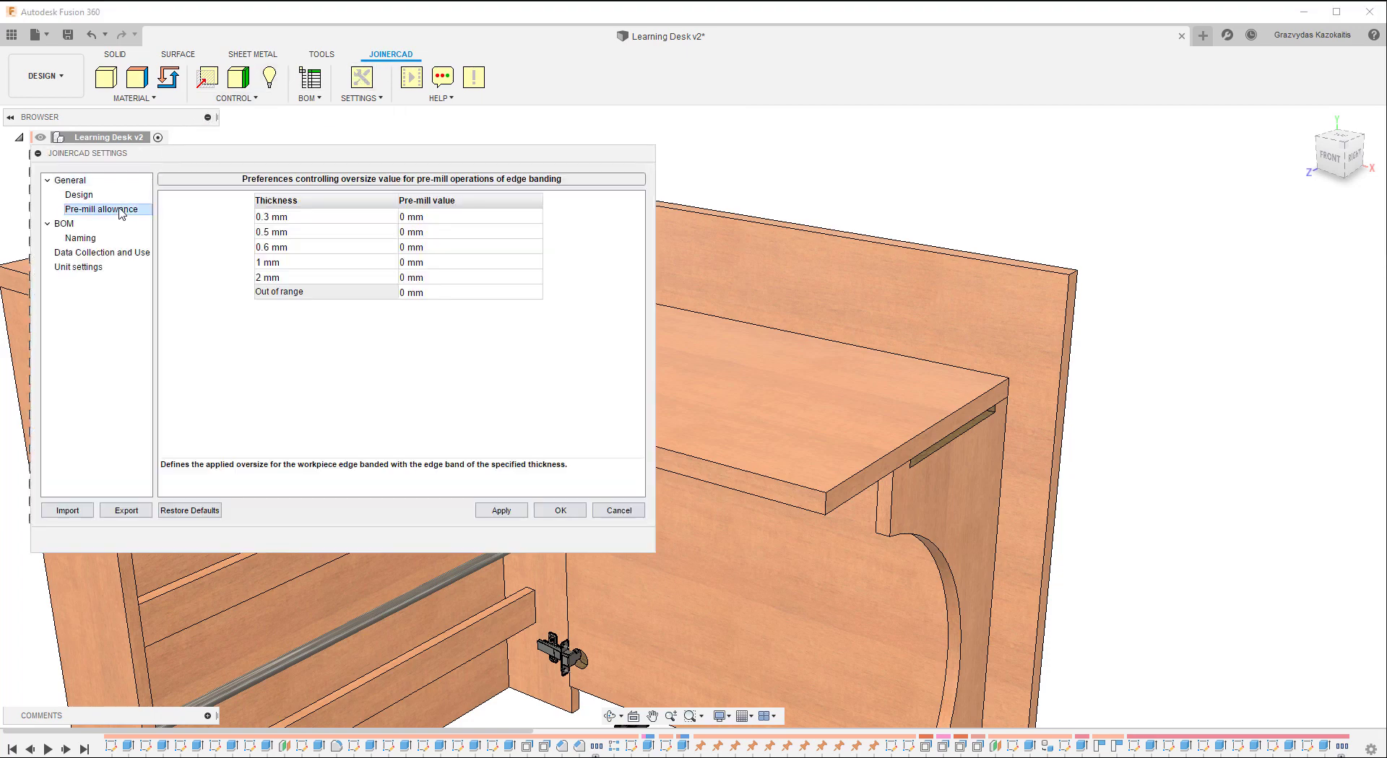
pyautogui.doubleClick(441, 277)
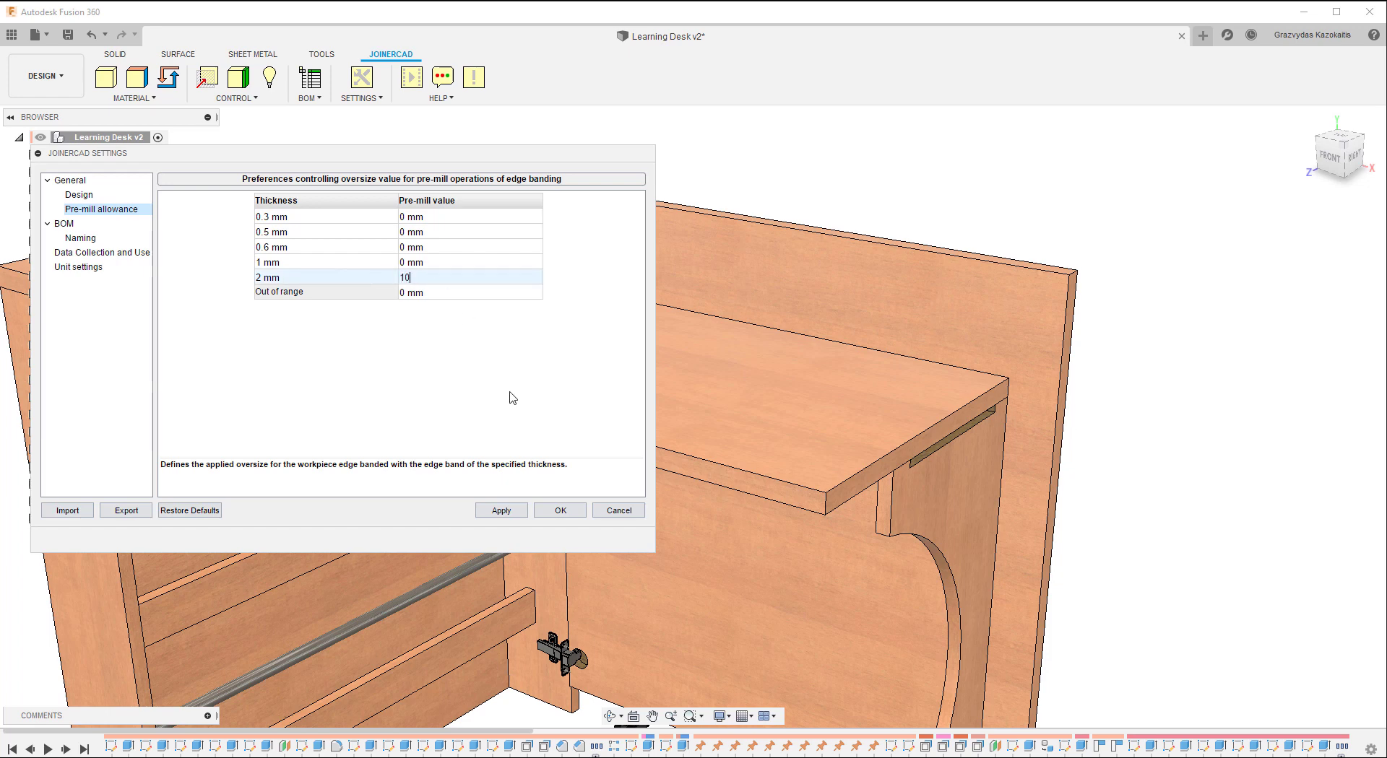
pyautogui.click(543, 512)
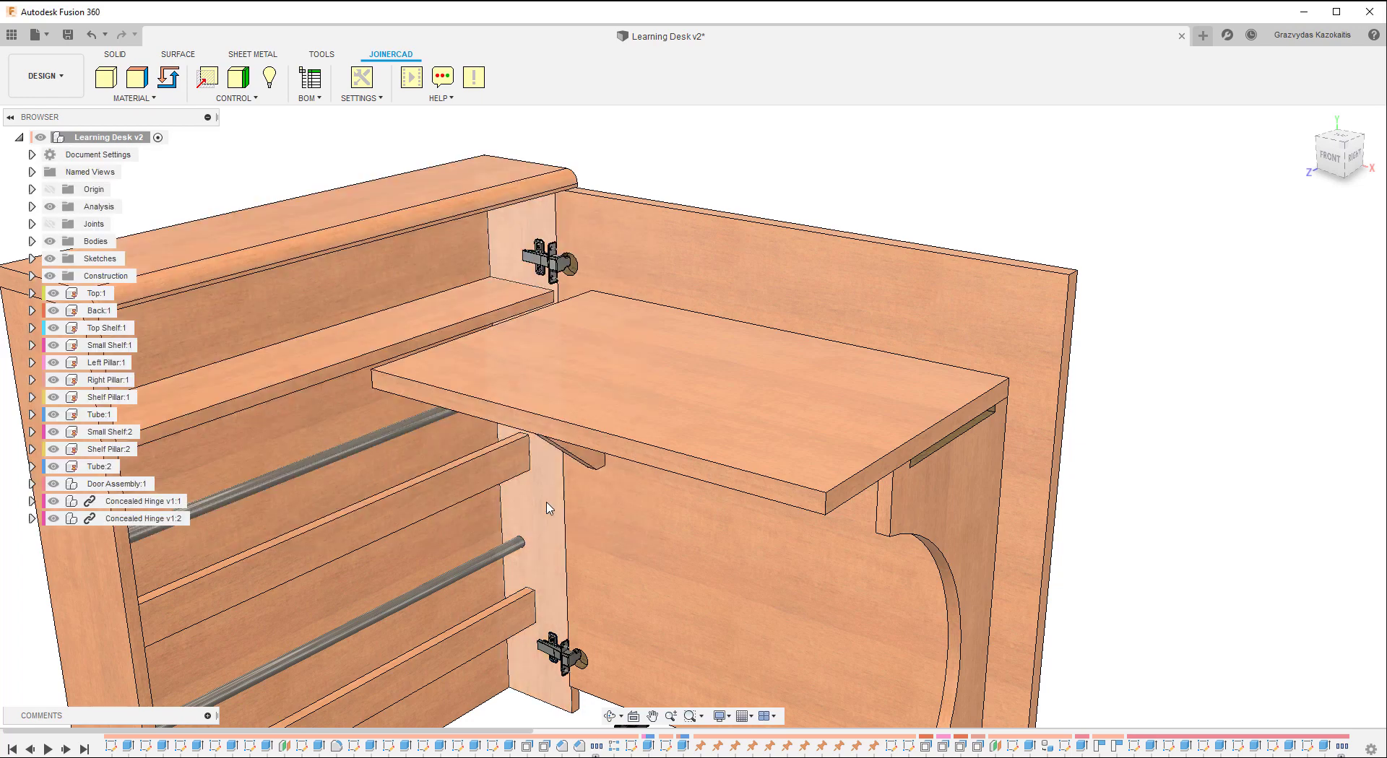
# - Reapply the 2 mm F02 edge band to the table top's right end, front and left end edge faces
pyautogui.click(137, 81)
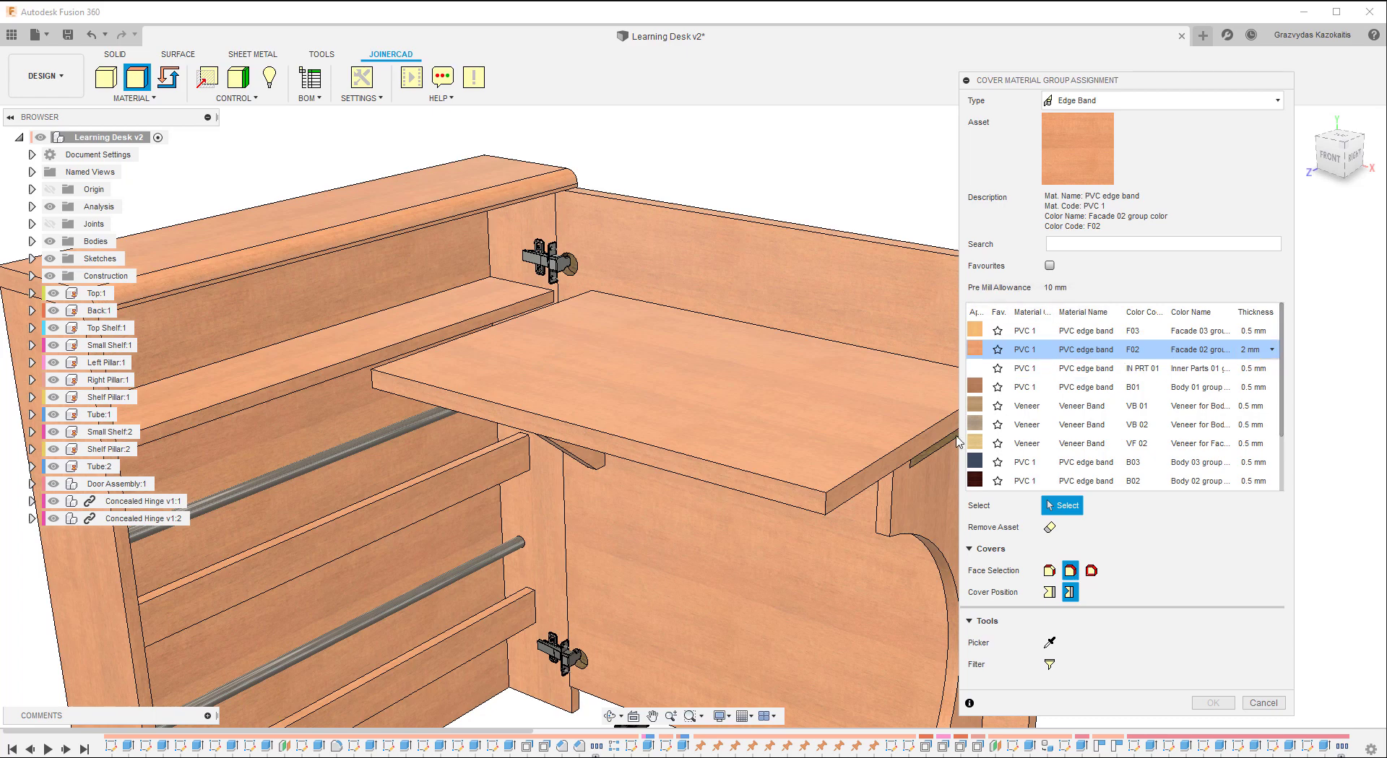
pyautogui.click(859, 483)
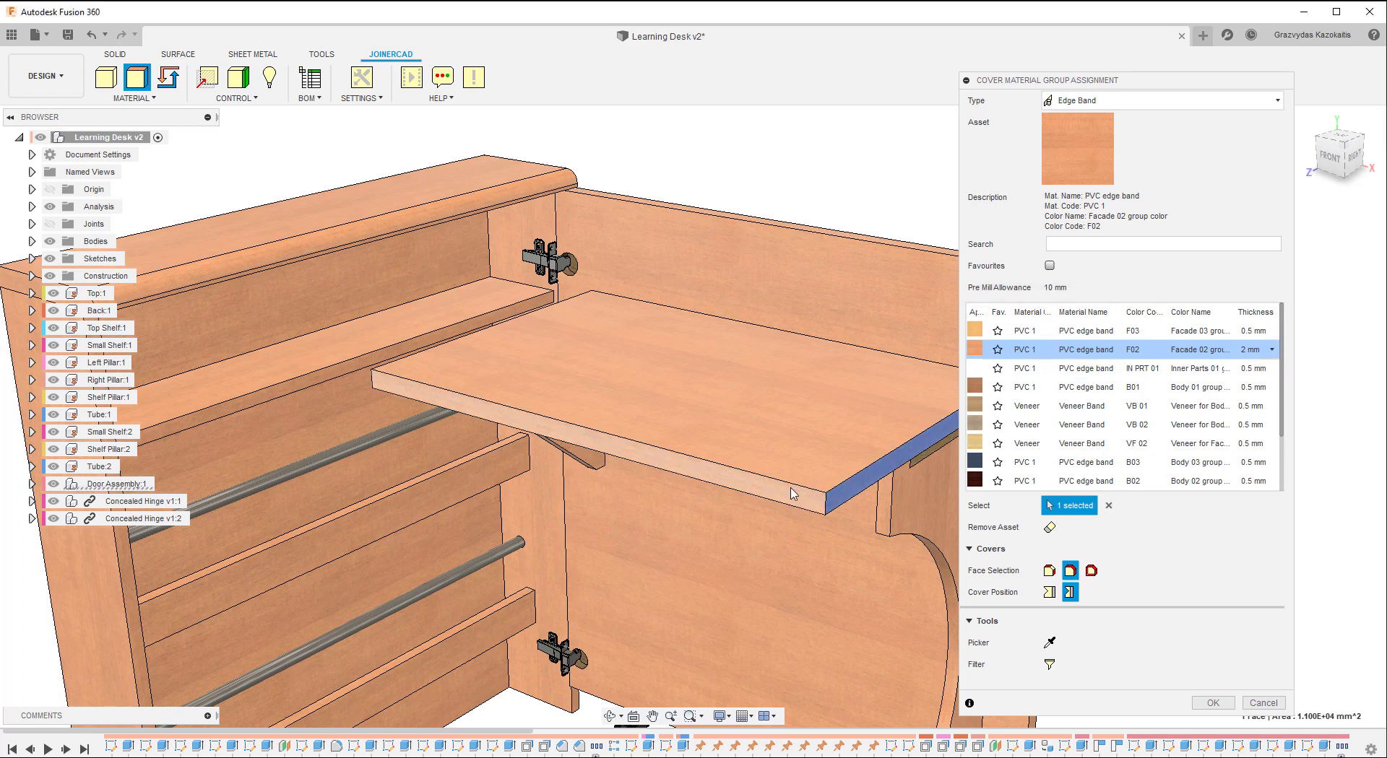
pyautogui.click(514, 408)
pyautogui.click(421, 367)
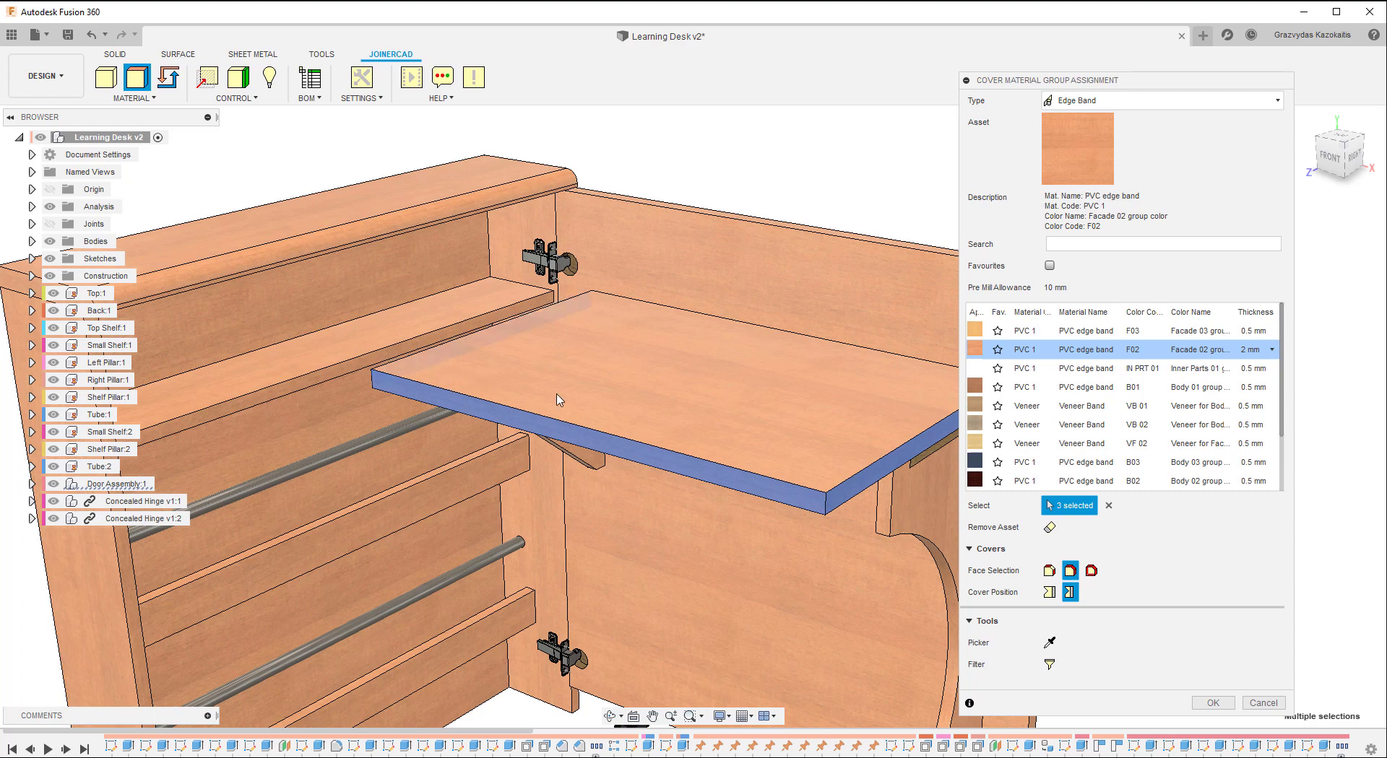
pyautogui.click(1211, 703)
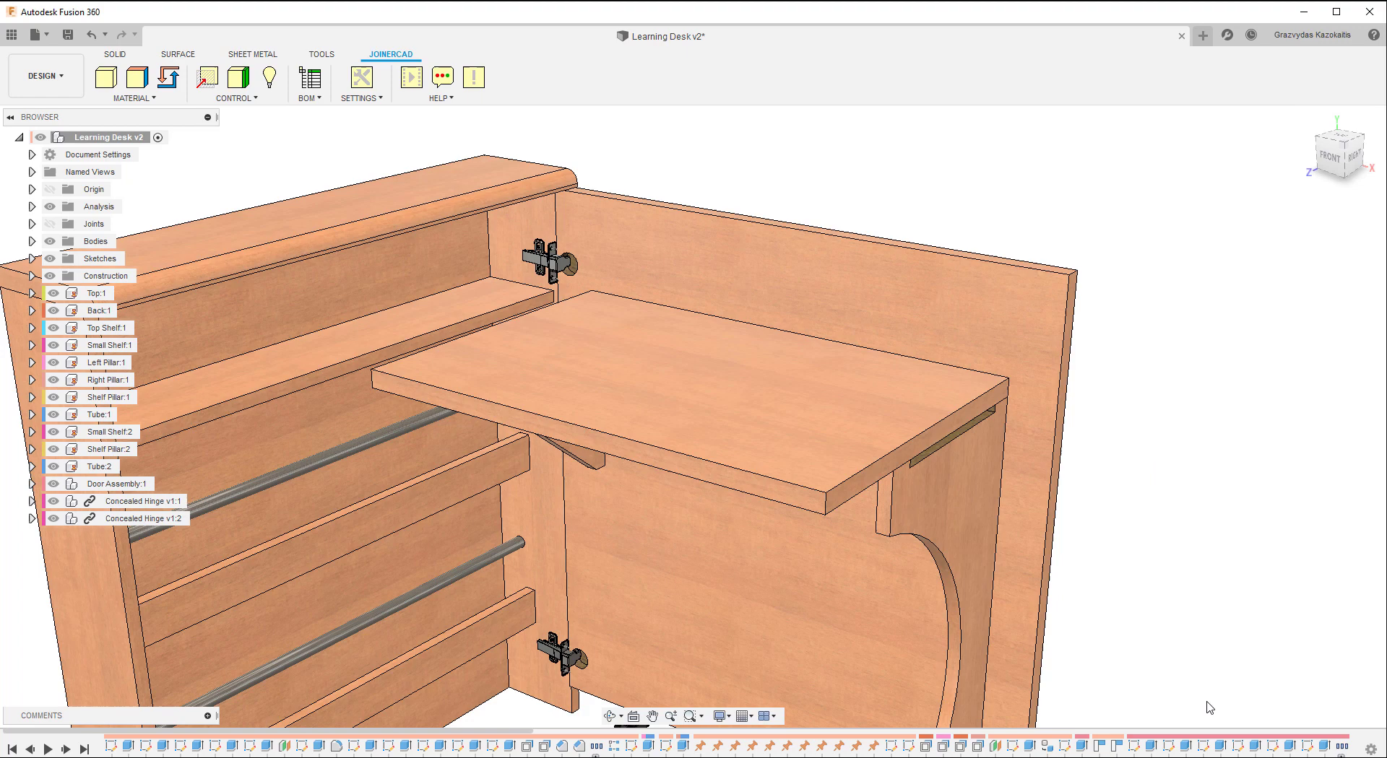
pyautogui.click(1278, 704)
# - Regenerate the JoinerCAD BOM and expand Door Assembly > Table Top to check the 681 × 448 mm core
pyautogui.click(314, 88)
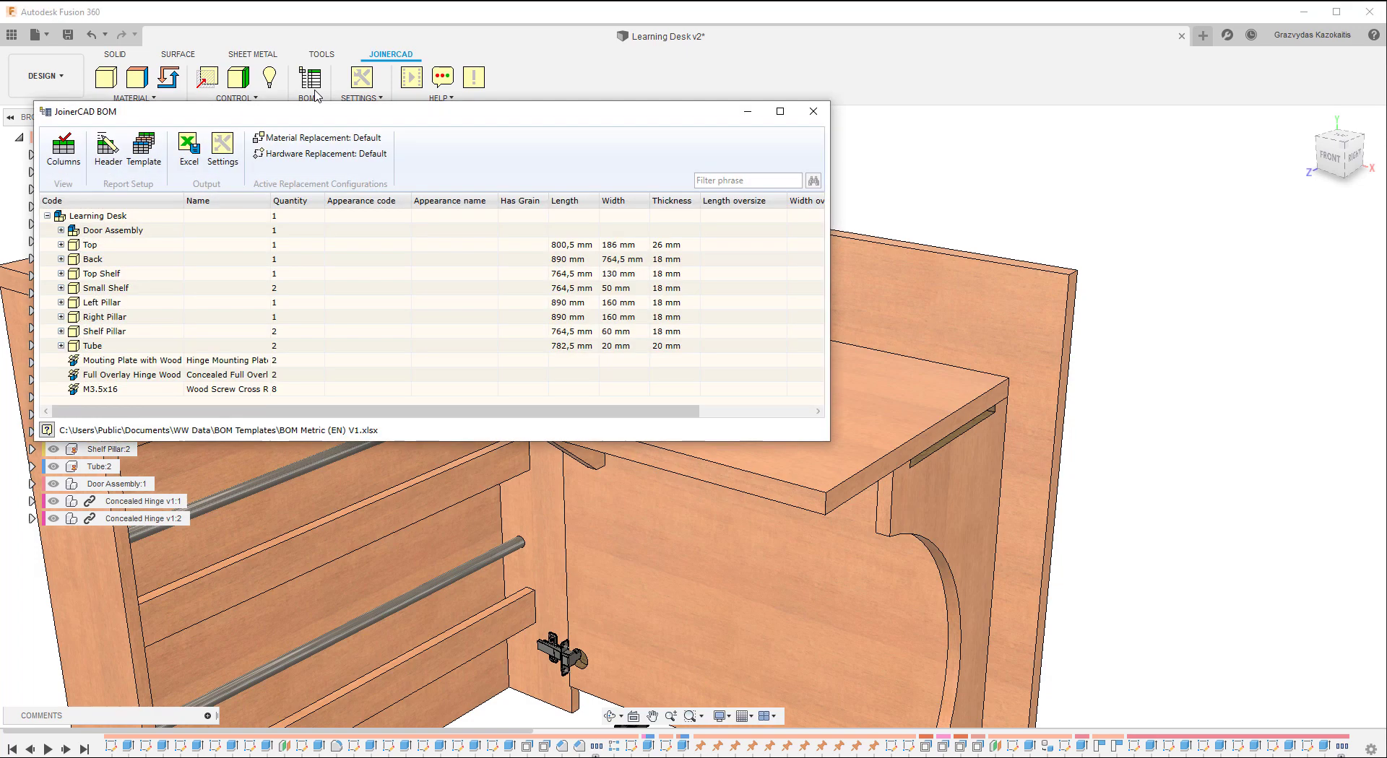
pyautogui.click(60, 231)
pyautogui.click(152, 275)
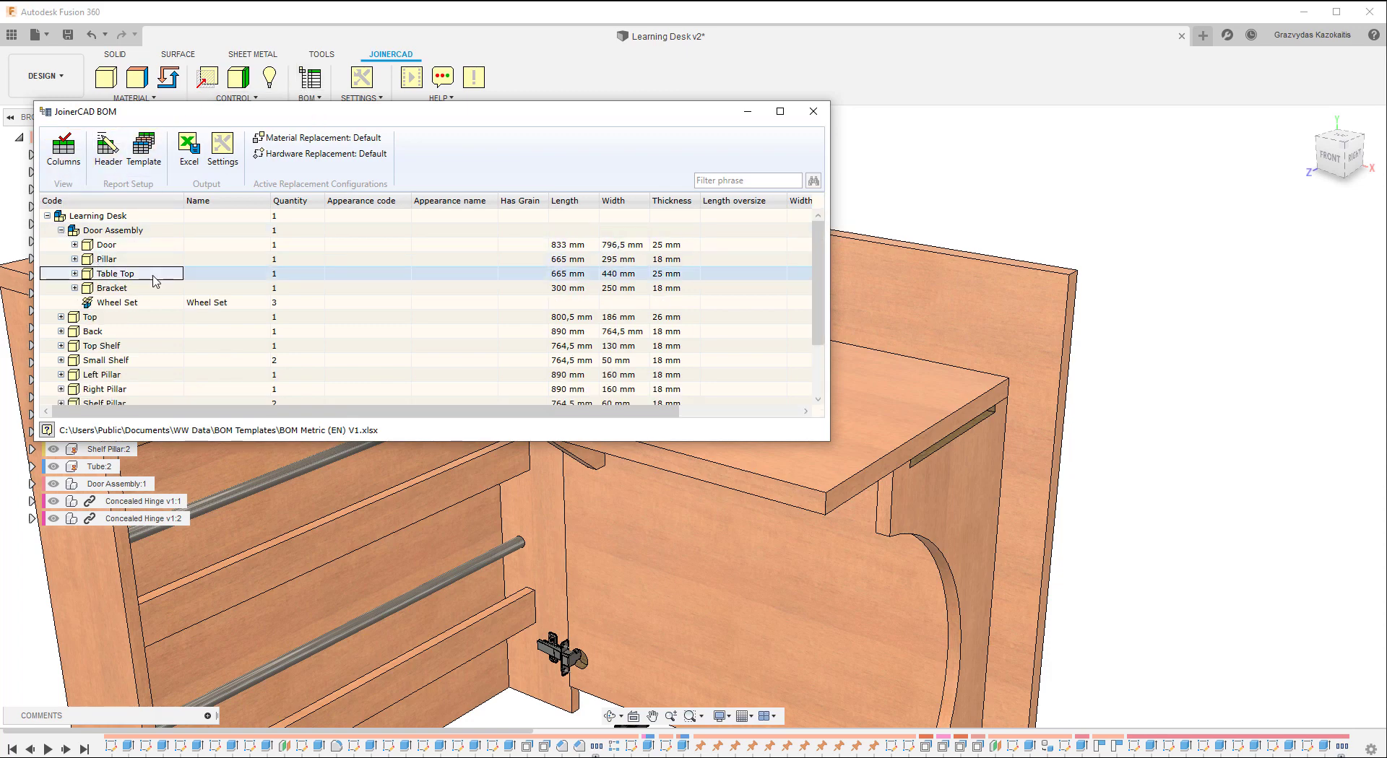
pyautogui.click(75, 274)
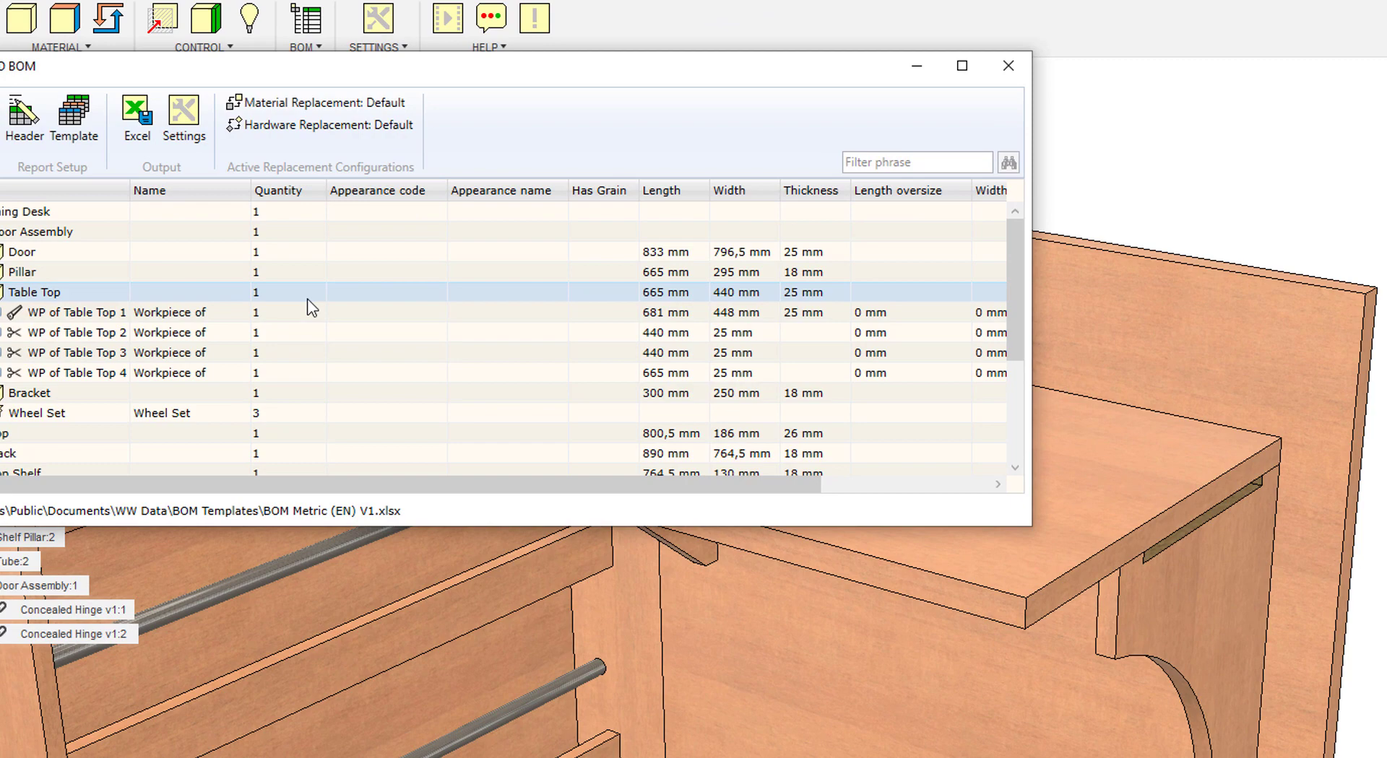